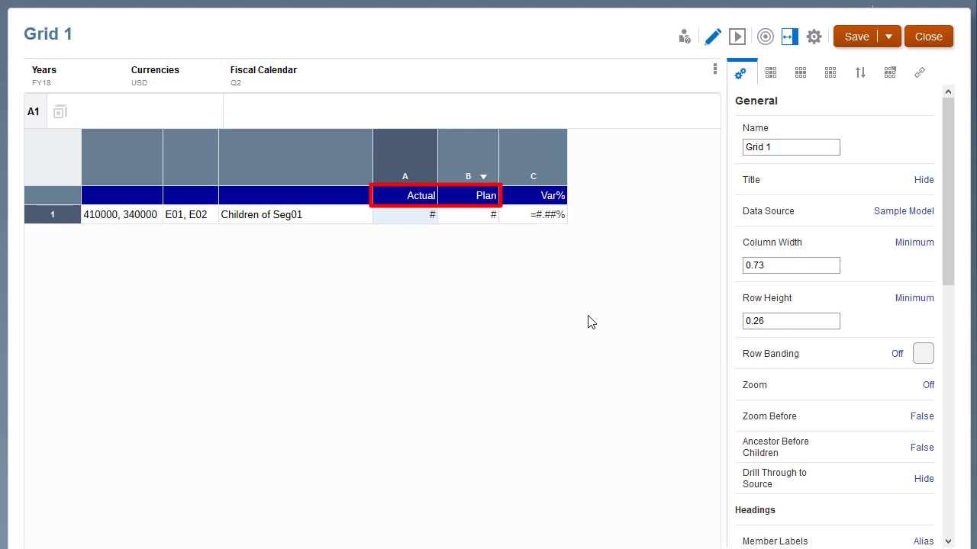
Step: Inspect the Var% column's formula and the grid's general and suppression properties, and preview the grid's data
{"action": "left_click", "coordinate": [525, 200]}
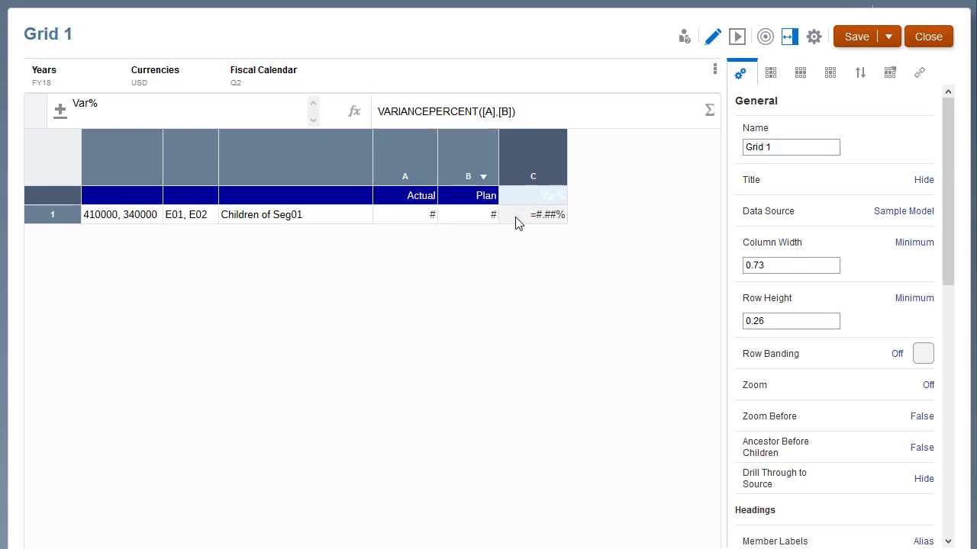
{"action": "left_click", "coordinate": [516, 221]}
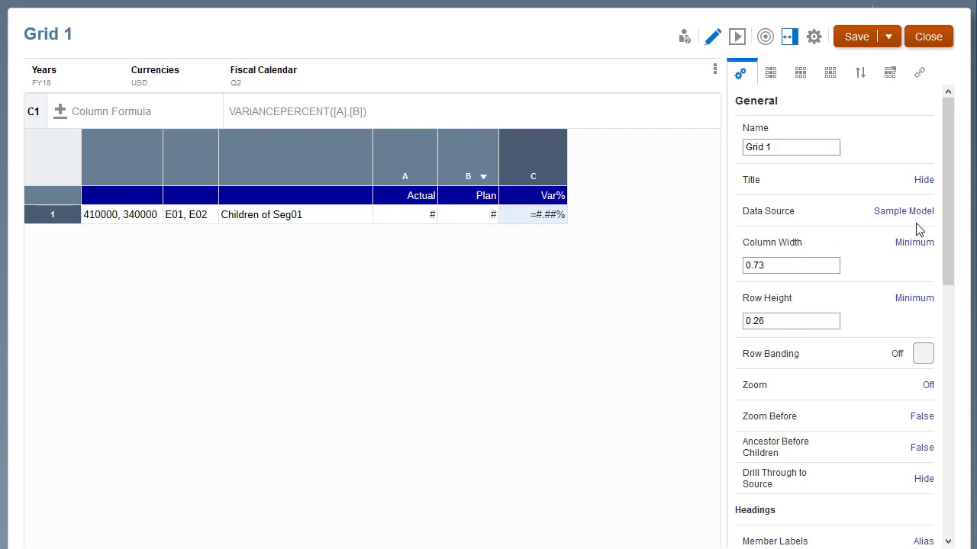
{"action": "left_click_drag", "start_coordinate": [951, 218], "coordinate": [953, 395]}
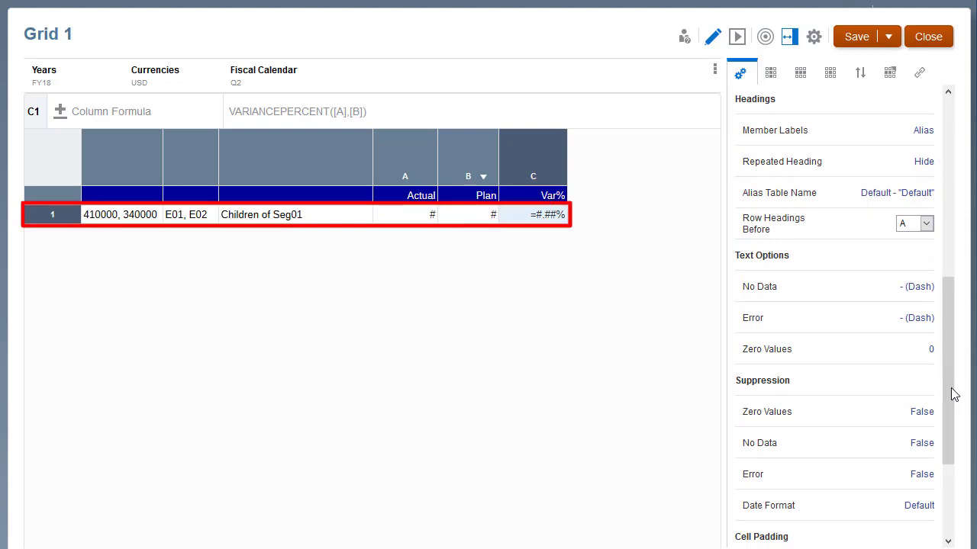
{"action": "left_click", "coordinate": [737, 38]}
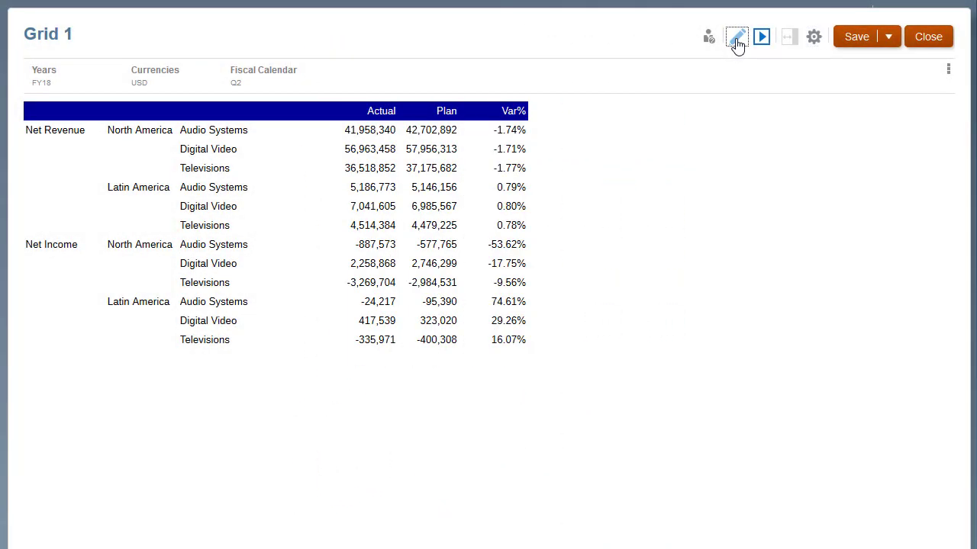
{"action": "left_click", "coordinate": [738, 40]}
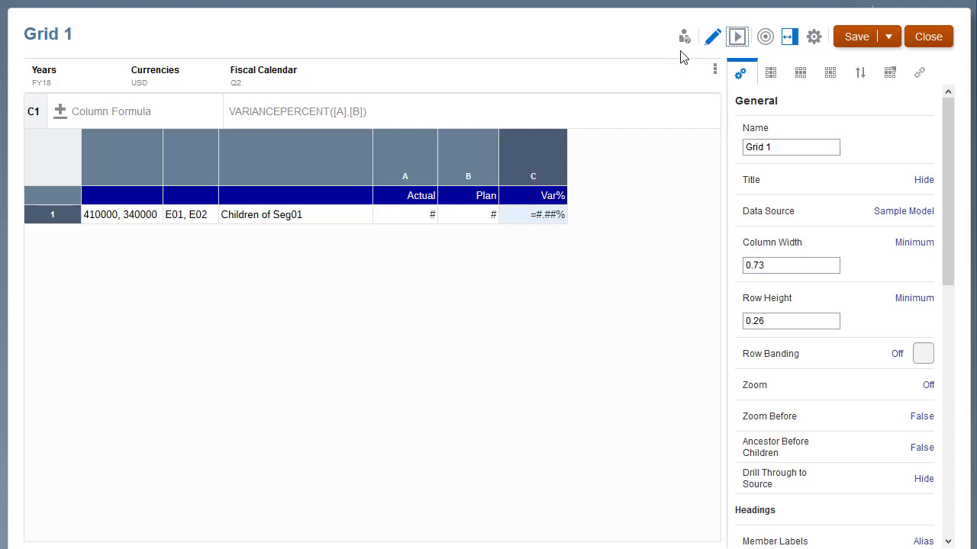
Step: Insert a separator row and a text row above the data row, with the text row directly before the data row
{"action": "left_click", "coordinate": [70, 219]}
{"action": "mouse_move", "coordinate": [170, 364]}
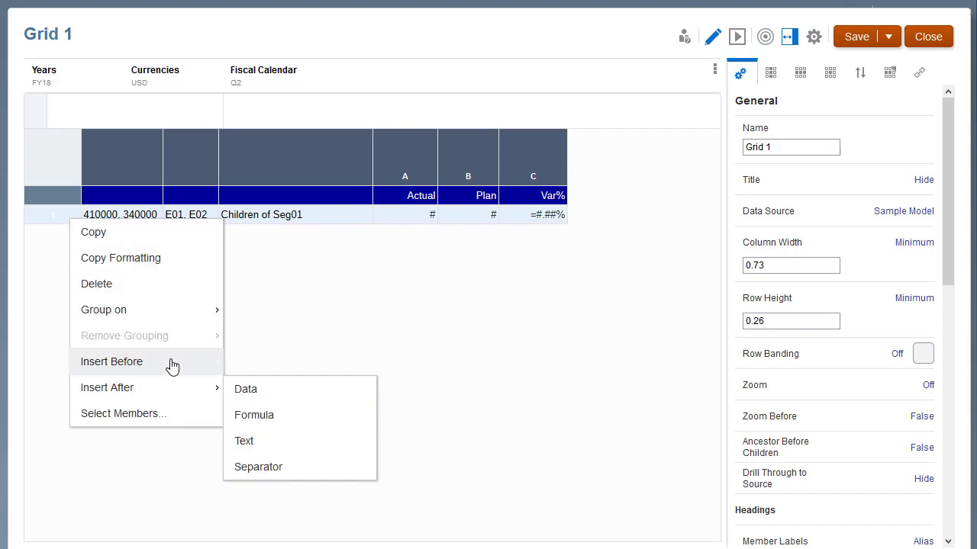
{"action": "left_click", "coordinate": [315, 464]}
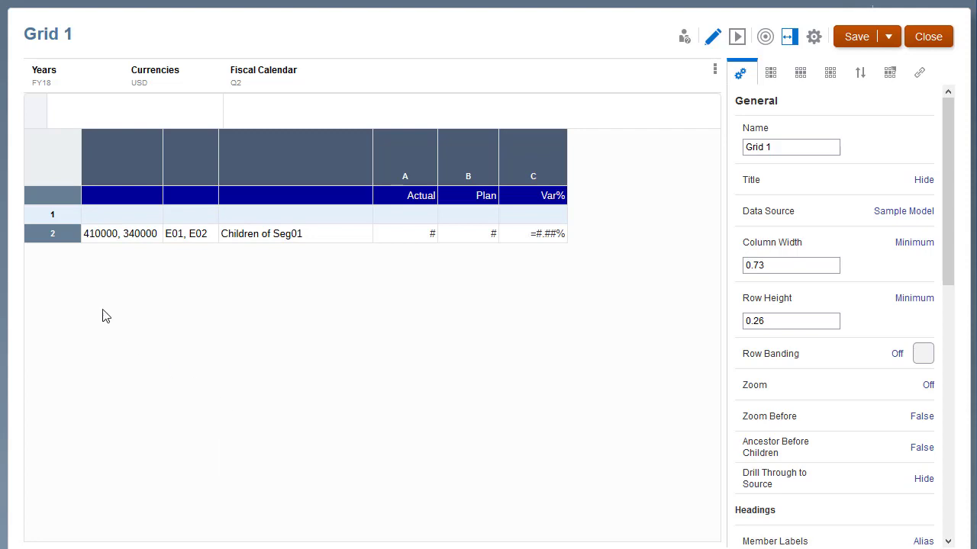
{"action": "left_click", "coordinate": [74, 241]}
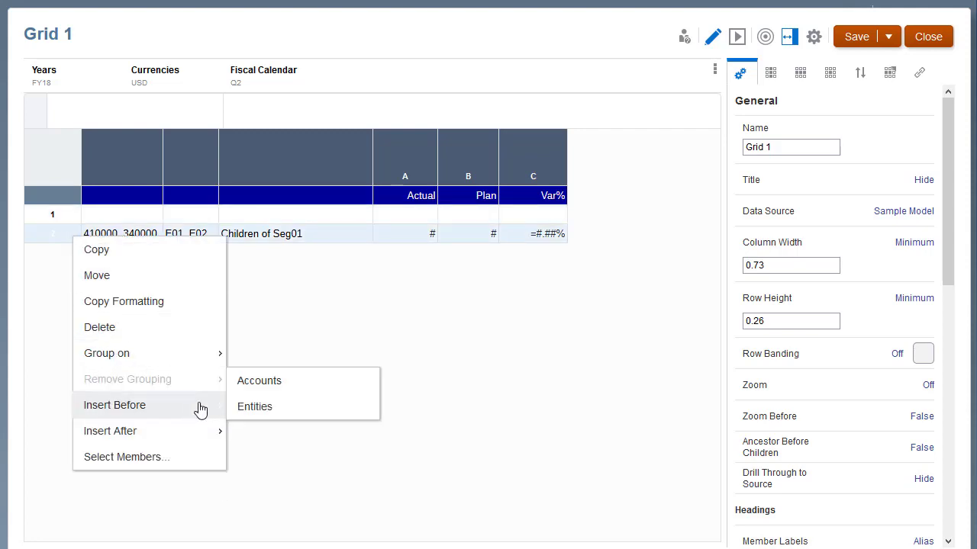
{"action": "left_click", "coordinate": [303, 486]}
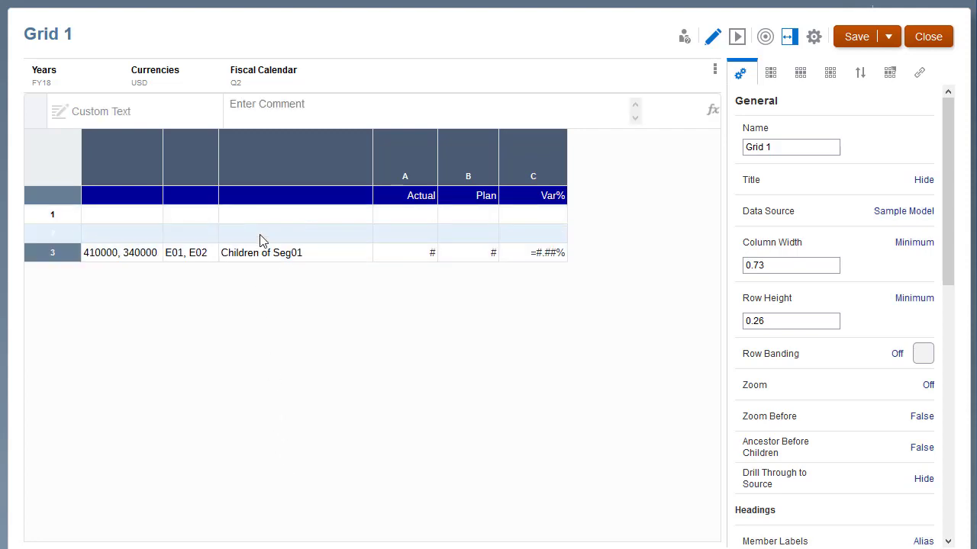
Step: Enter the MemberAlias text function for the Entities dimension and row 3 in the third heading cell of text row 2
{"action": "left_click", "coordinate": [262, 235]}
{"action": "left_click", "coordinate": [711, 113]}
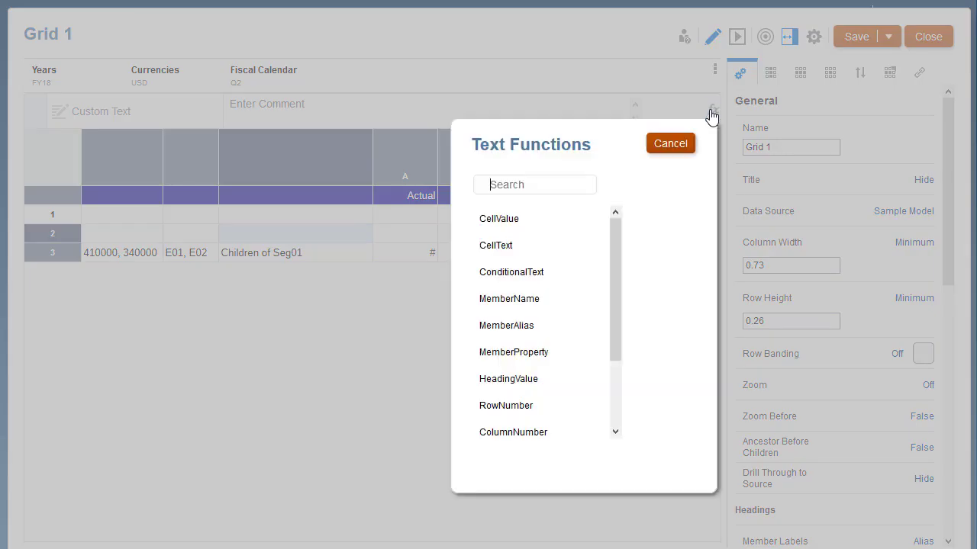
{"action": "left_click", "coordinate": [549, 326]}
{"action": "left_click", "coordinate": [671, 226]}
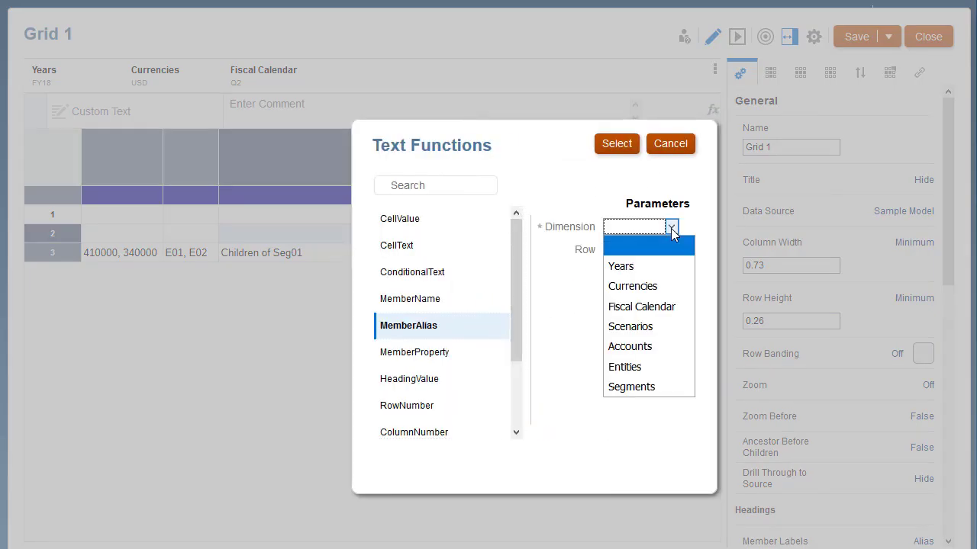
{"action": "left_click", "coordinate": [619, 367]}
{"action": "left_click", "coordinate": [623, 252]}
{"action": "left_click", "coordinate": [618, 330]}
{"action": "left_click", "coordinate": [617, 145]}
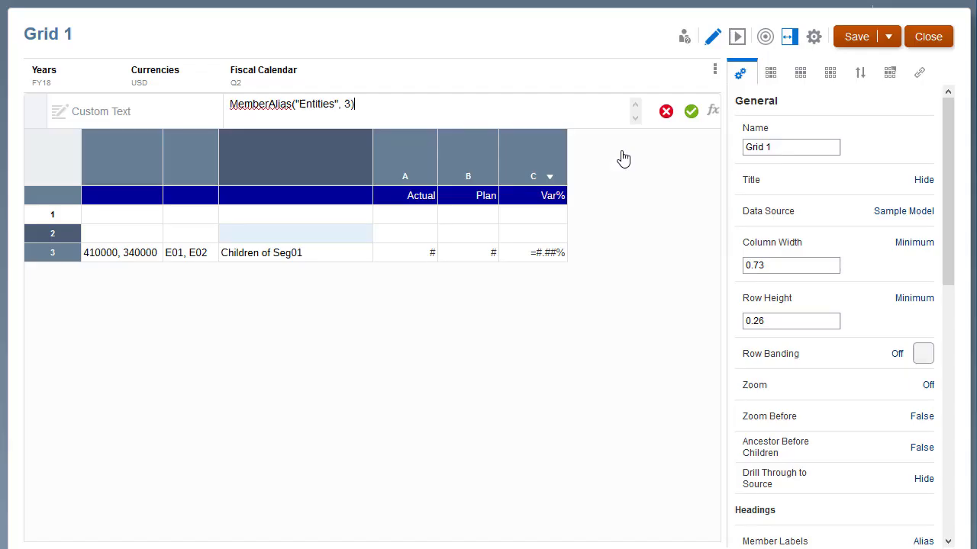
{"action": "left_click", "coordinate": [691, 112]}
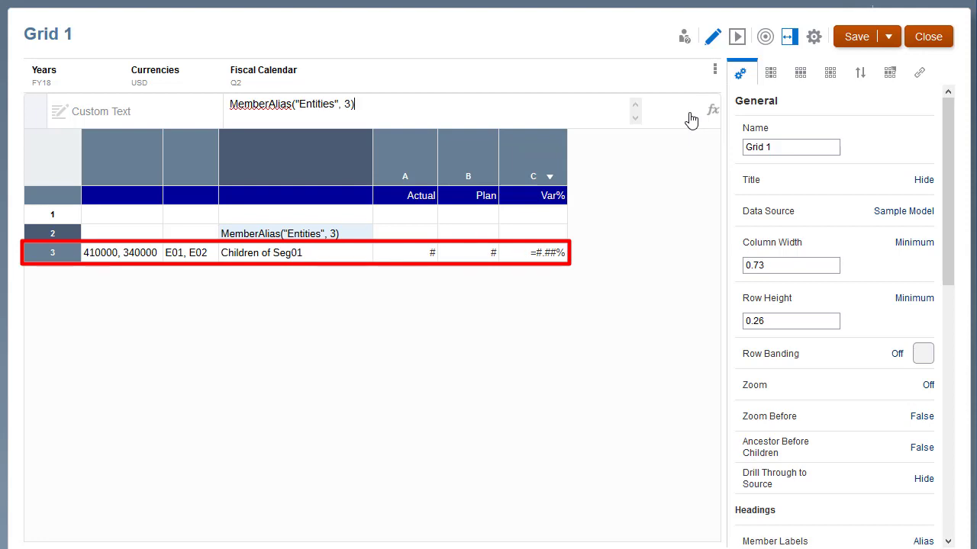
Step: Insert a formula row after data row 3
{"action": "left_click", "coordinate": [66, 258]}
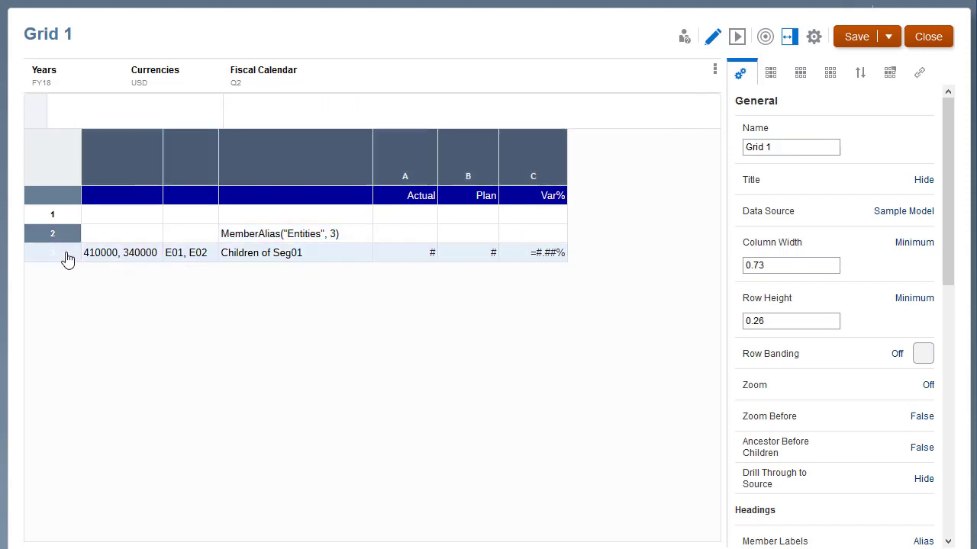
{"action": "right_click", "coordinate": [67, 258]}
{"action": "mouse_move", "coordinate": [133, 448]}
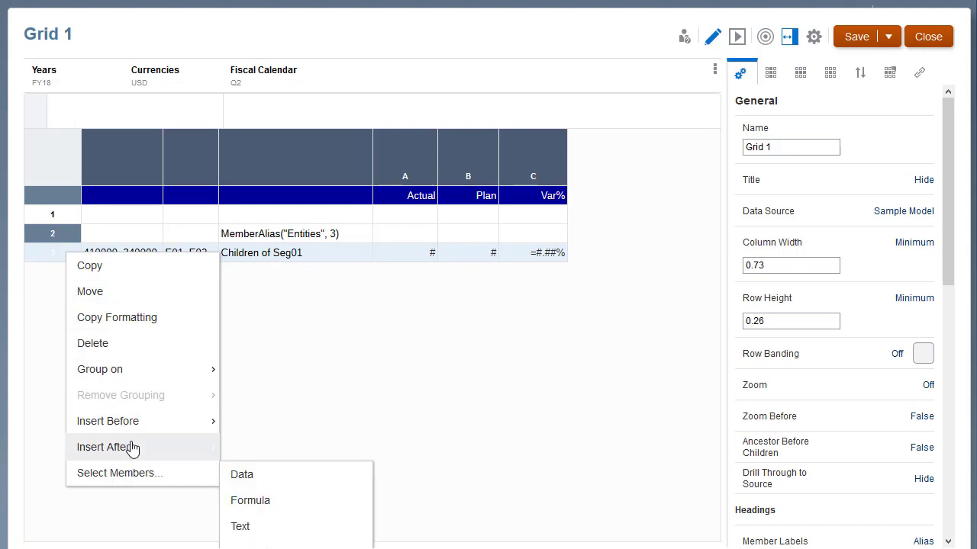
{"action": "left_click", "coordinate": [289, 503]}
Step: Set the third heading cell of formula row 4 to Total MemberAlias("Entities", 3) using the MemberAlias text function
{"action": "left_click", "coordinate": [244, 276]}
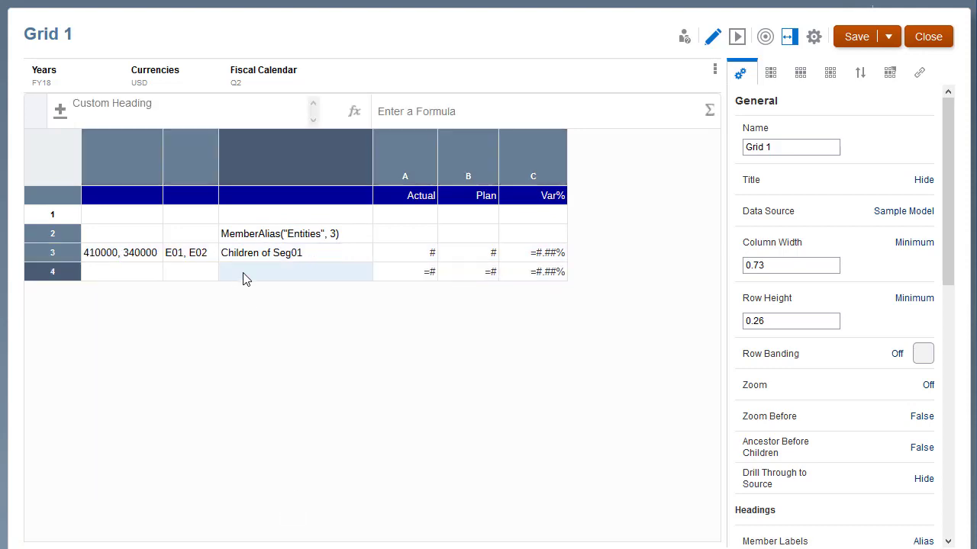
{"action": "left_click", "coordinate": [351, 115]}
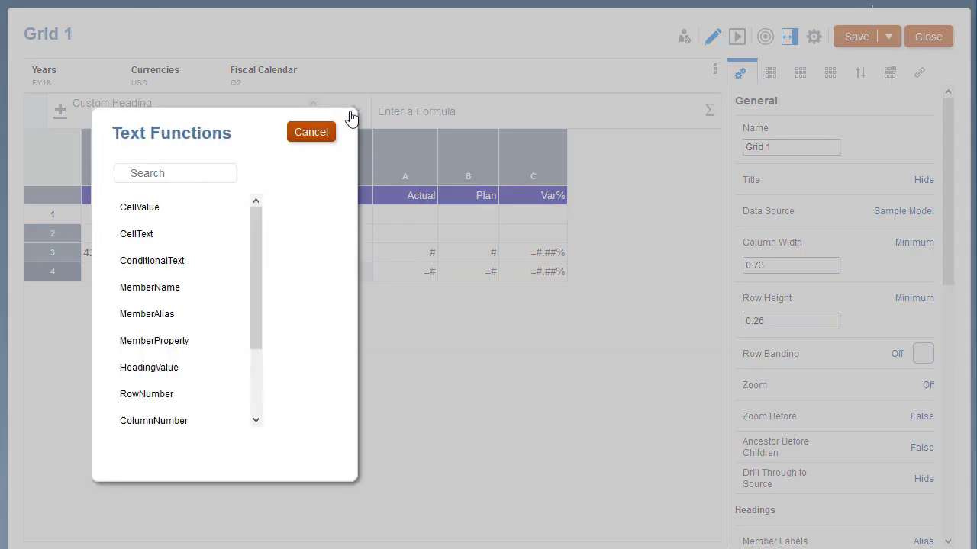
{"action": "left_click", "coordinate": [183, 313]}
{"action": "left_click", "coordinate": [682, 216]}
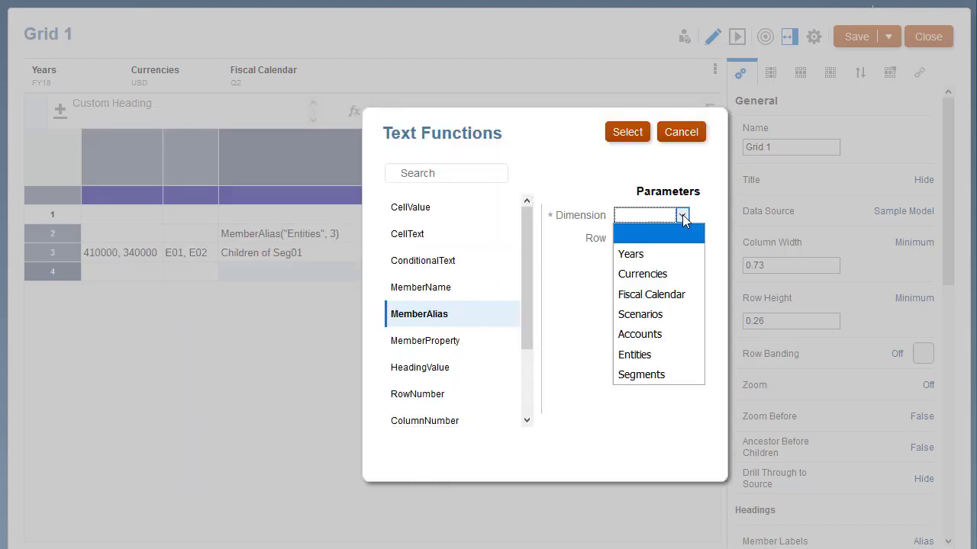
{"action": "left_click", "coordinate": [660, 355]}
{"action": "left_click", "coordinate": [634, 239]}
{"action": "left_click", "coordinate": [629, 317]}
{"action": "left_click", "coordinate": [627, 136]}
{"action": "left_click", "coordinate": [74, 106]}
{"action": "type", "text": "Total MemberAlias(\"Entities\", 3"}
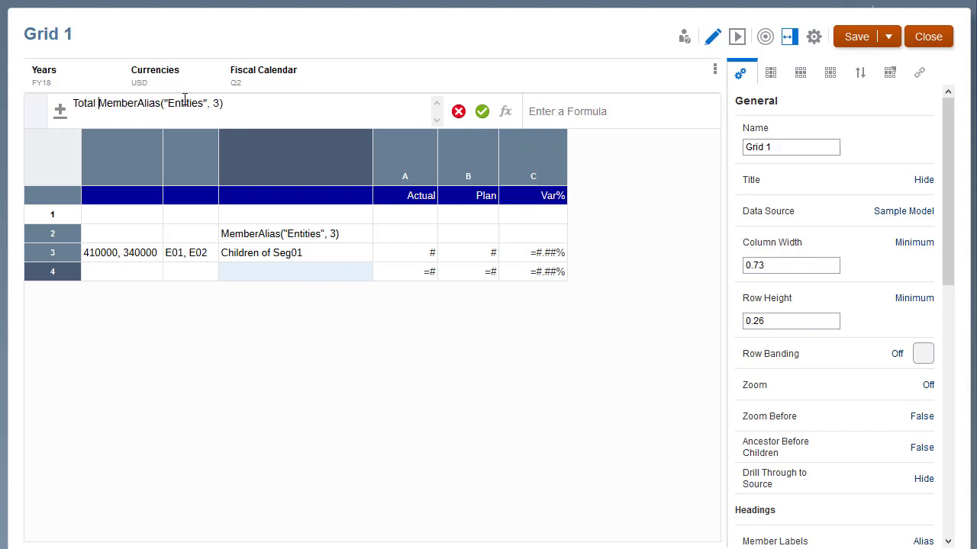
{"action": "left_click", "coordinate": [482, 112]}
Step: Give formula row 4 the formula SUM([3]) using the SUM function
{"action": "left_click", "coordinate": [599, 112]}
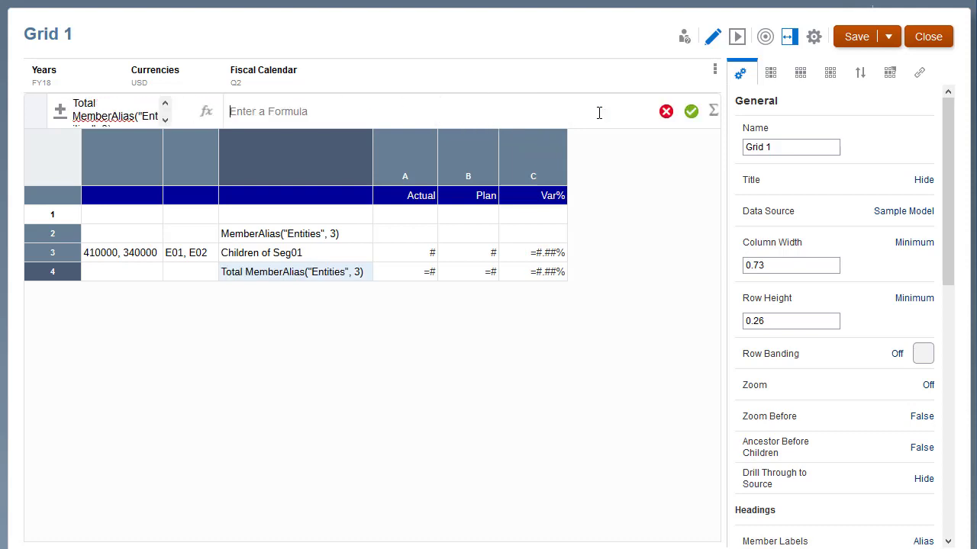
{"action": "left_click", "coordinate": [711, 112]}
{"action": "left_click_drag", "start_coordinate": [701, 176], "coordinate": [709, 323]}
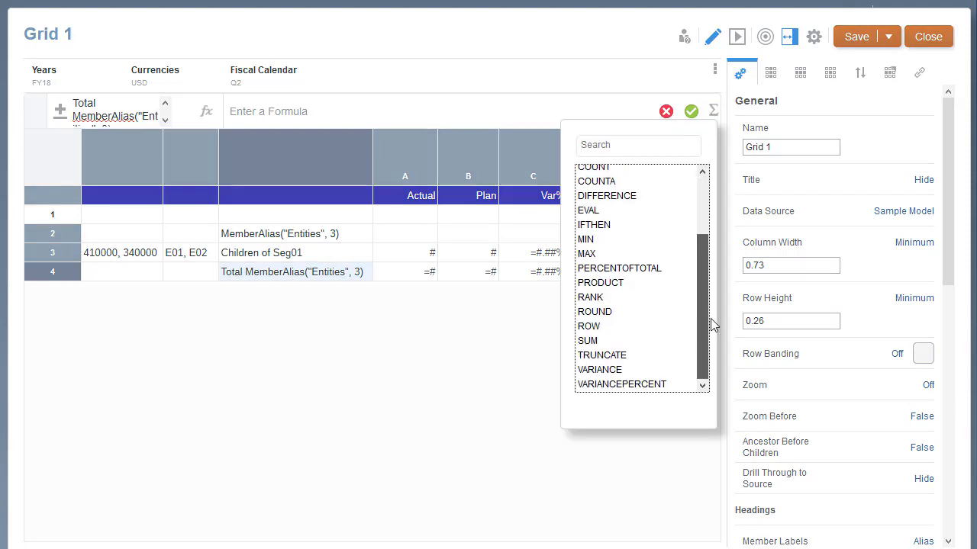
{"action": "left_click", "coordinate": [624, 342]}
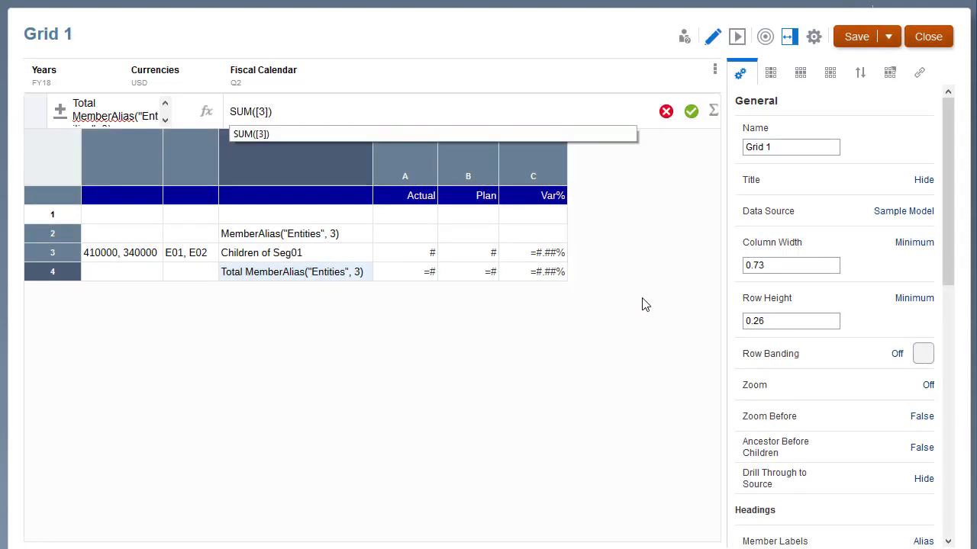
{"action": "left_click", "coordinate": [690, 112]}
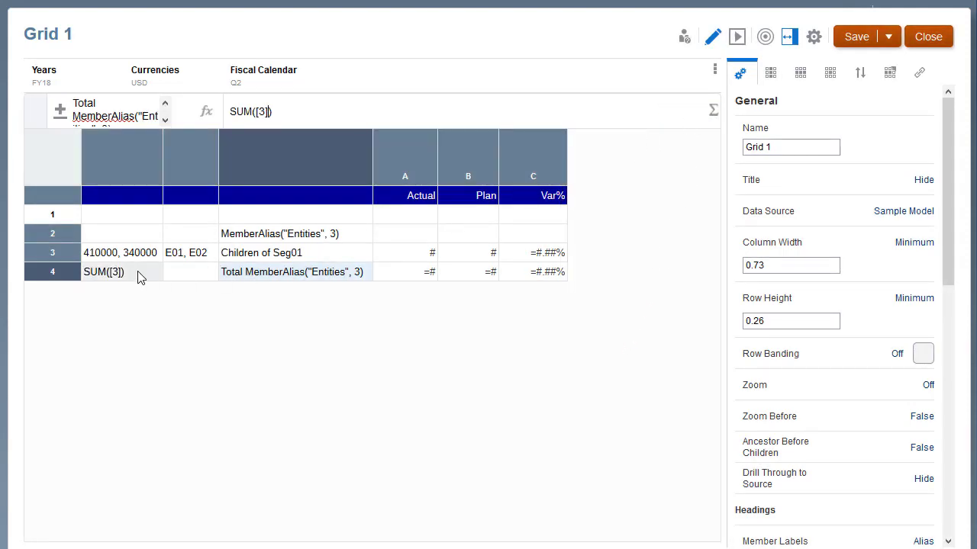
Step: Clear the SUM([3]) custom heading from the first heading cell of formula row 4
{"action": "left_click", "coordinate": [137, 275]}
{"action": "left_click", "coordinate": [60, 112]}
{"action": "left_click", "coordinate": [90, 162]}
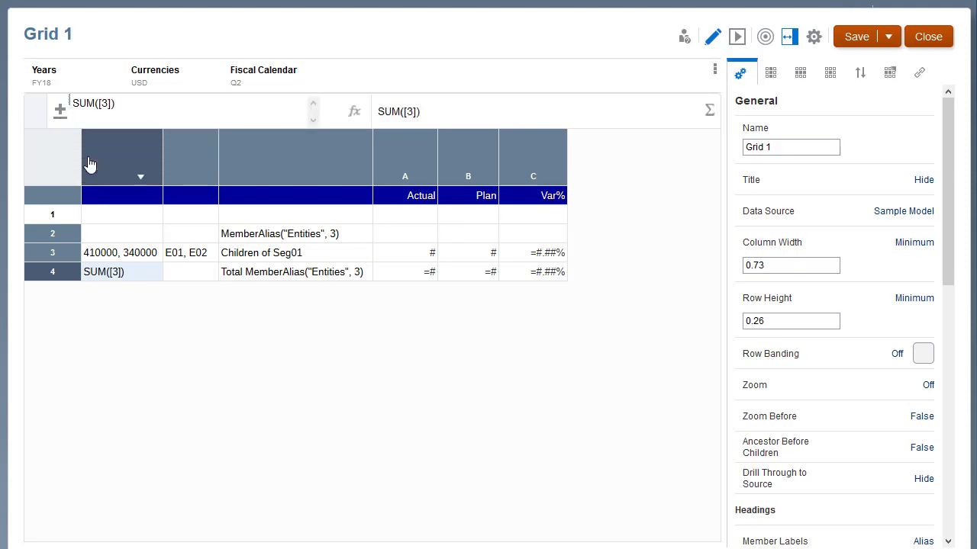
{"action": "triple_click", "coordinate": [124, 103]}
{"action": "key", "text": "BackSpace"}
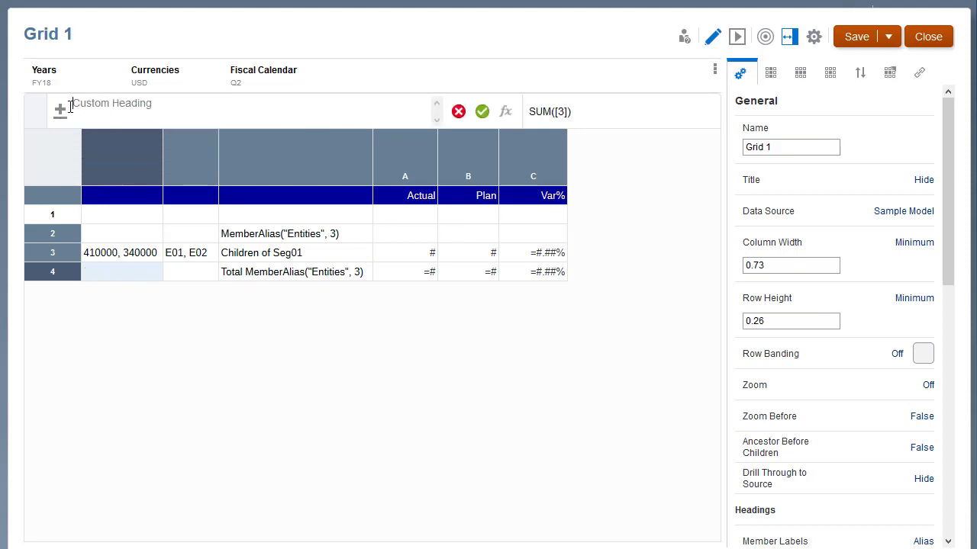
{"action": "left_click", "coordinate": [481, 111]}
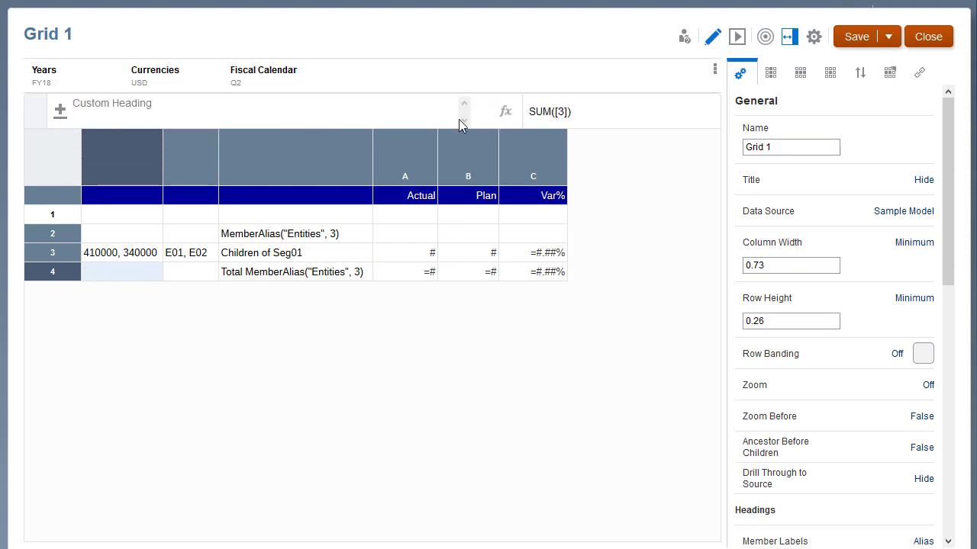
Step: Insert a separator row after formula row 4
{"action": "left_click", "coordinate": [72, 275]}
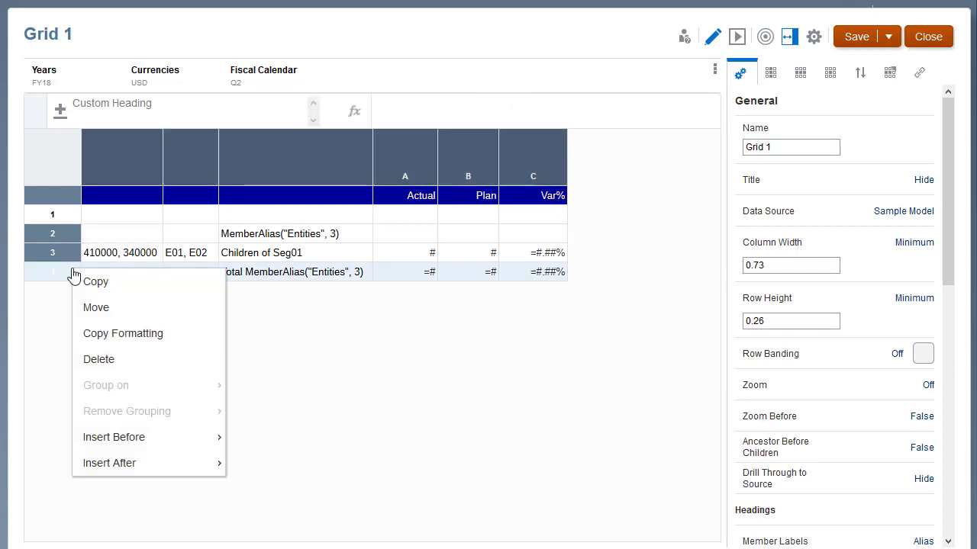
{"action": "mouse_move", "coordinate": [155, 468]}
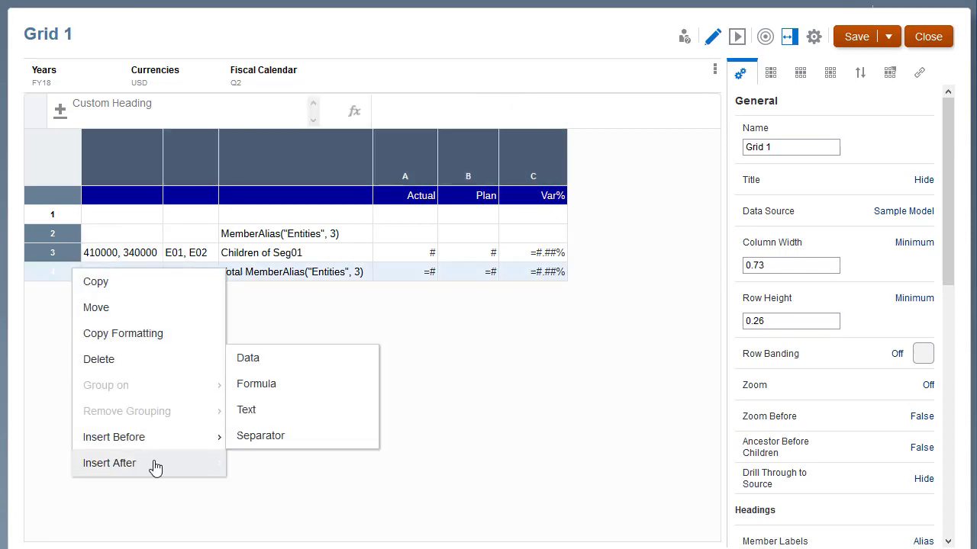
{"action": "left_click", "coordinate": [257, 446]}
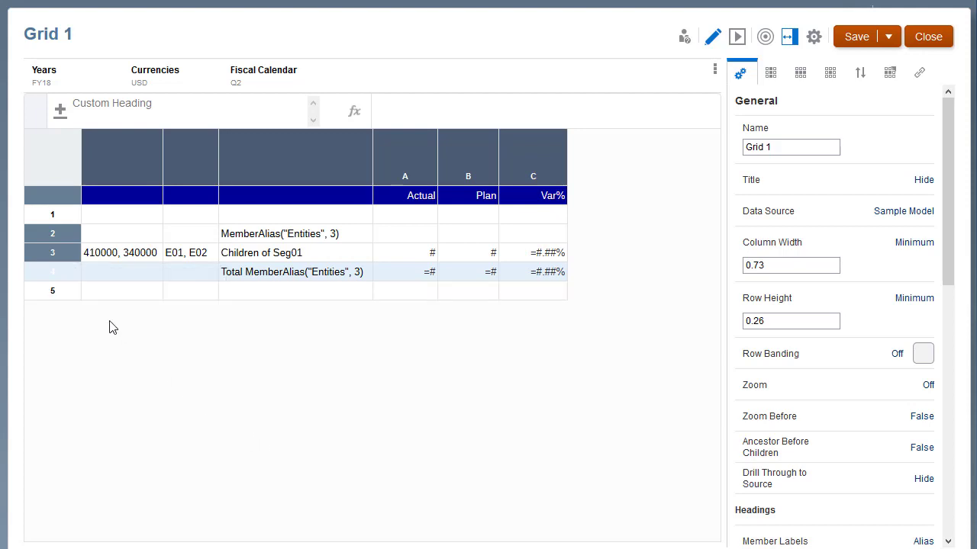
Step: Group rows 2 through 5 on the Entities dimension and preview the grouped grid
{"action": "mouse_move", "coordinate": [34, 236]}
{"action": "left_click_drag", "start_coordinate": [34, 236], "coordinate": [38, 295]}
{"action": "right_click", "coordinate": [38, 295]}
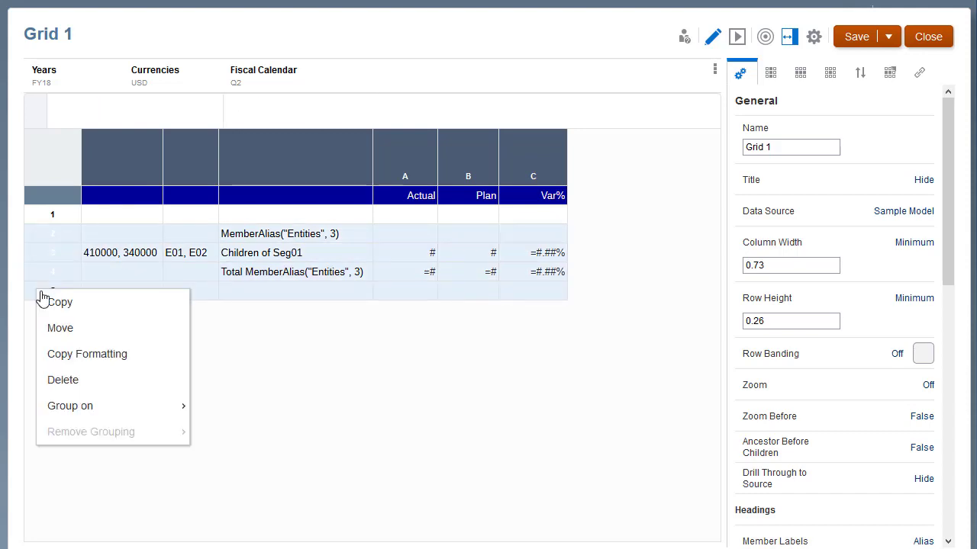
{"action": "mouse_move", "coordinate": [139, 409]}
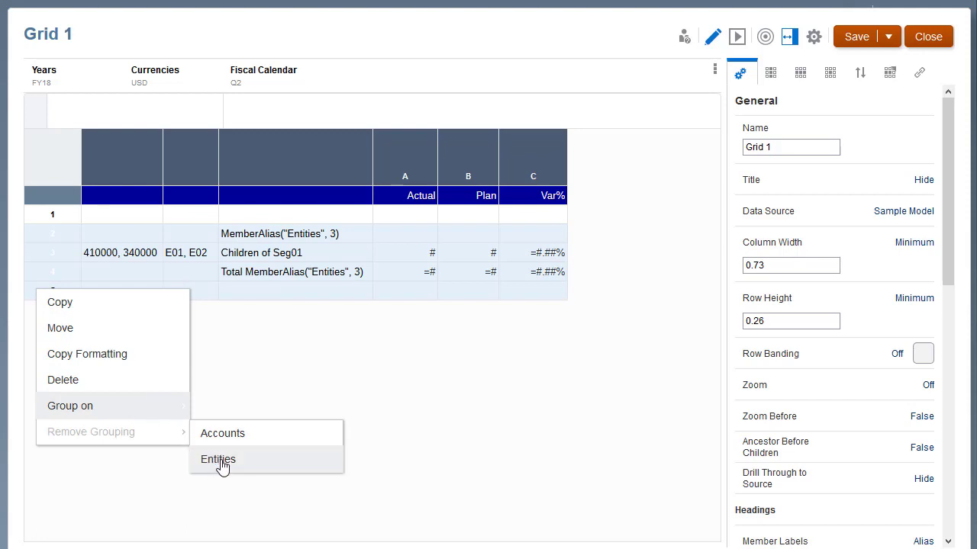
{"action": "left_click", "coordinate": [264, 467]}
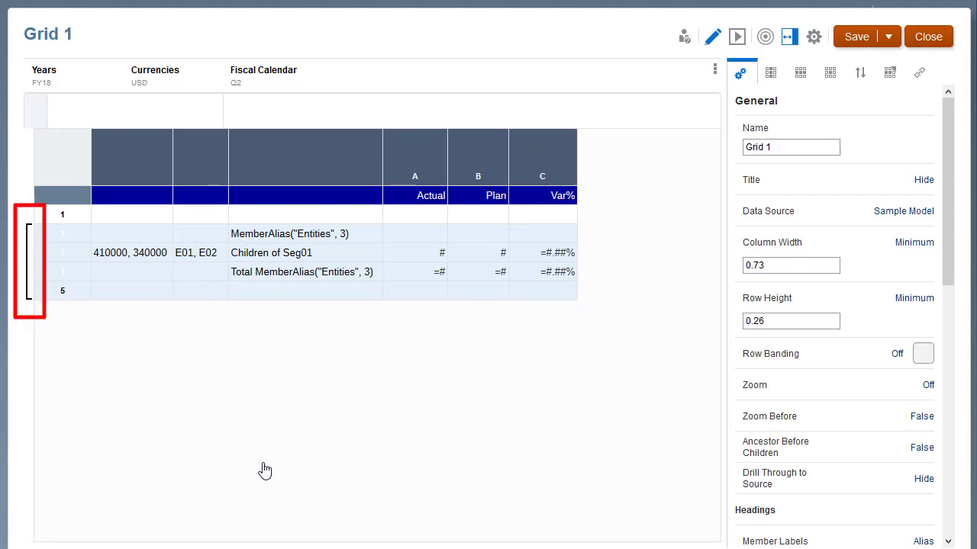
{"action": "left_click", "coordinate": [737, 37]}
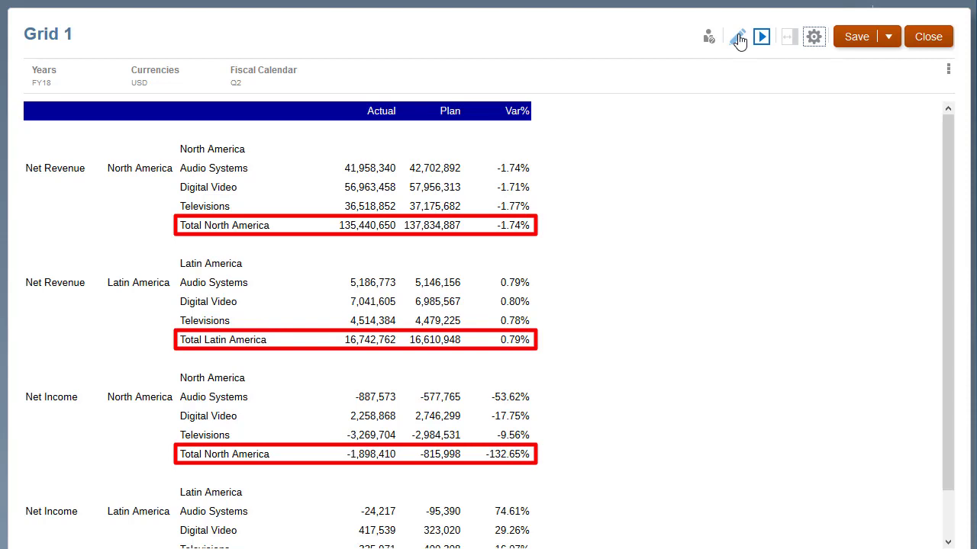
{"action": "left_click", "coordinate": [737, 38]}
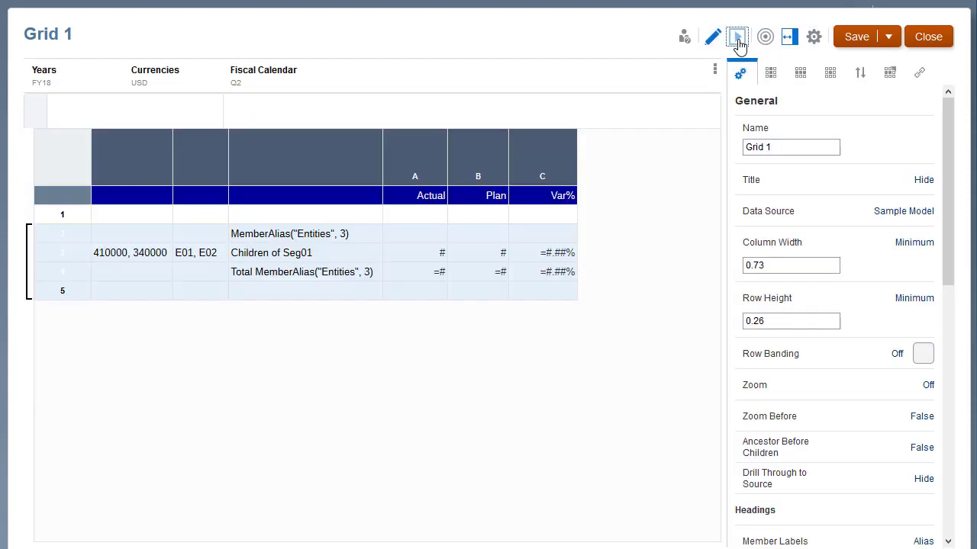
Step: Insert a text row before row 2, above the Entities heading row
{"action": "left_click", "coordinate": [77, 238]}
{"action": "right_click", "coordinate": [77, 238]}
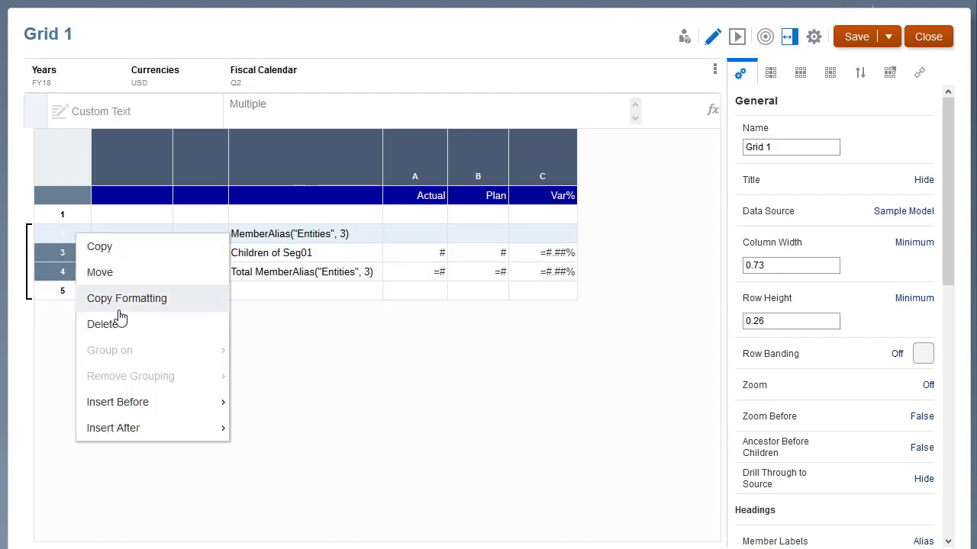
{"action": "mouse_move", "coordinate": [187, 408]}
{"action": "left_click", "coordinate": [290, 484]}
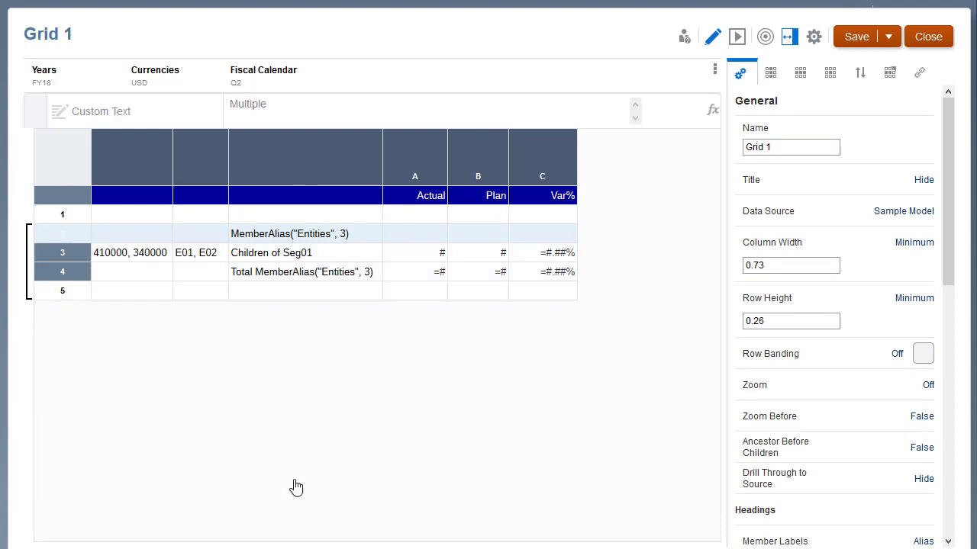
Step: Give text row 2's third heading cell the MemberAlias text function for the Accounts dimension and row 4
{"action": "left_click", "coordinate": [249, 241]}
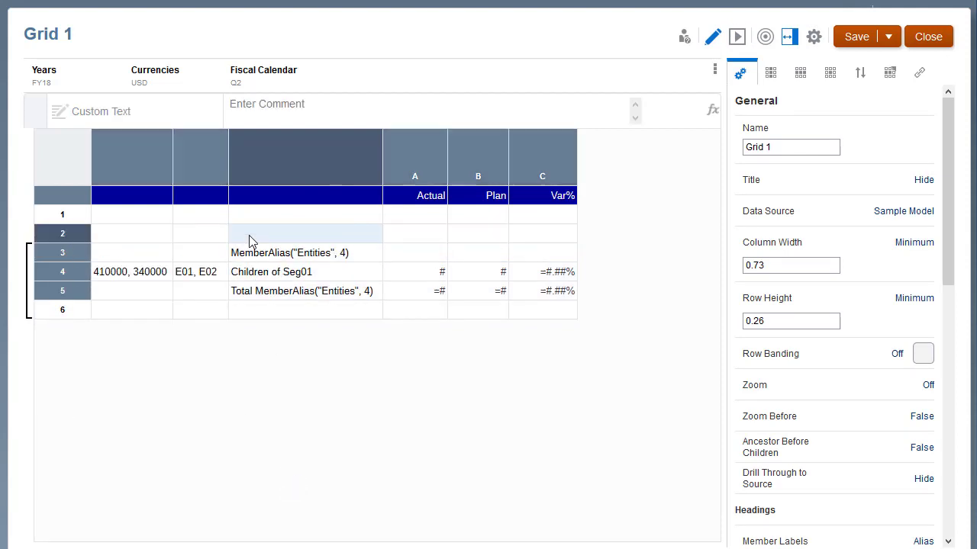
{"action": "left_click", "coordinate": [712, 116]}
{"action": "left_click", "coordinate": [552, 327]}
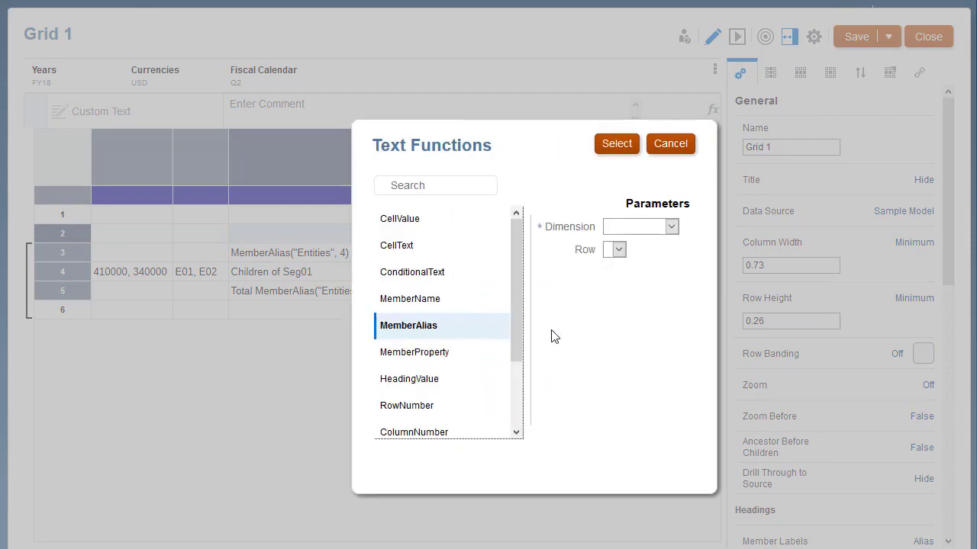
{"action": "left_click", "coordinate": [672, 227]}
{"action": "left_click", "coordinate": [661, 345]}
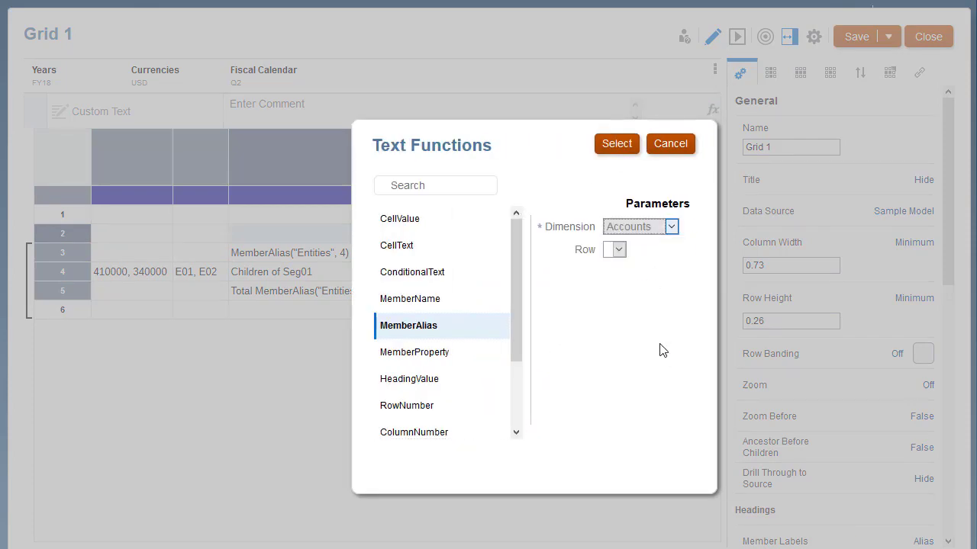
{"action": "left_click", "coordinate": [619, 250]}
{"action": "left_click", "coordinate": [611, 349]}
{"action": "left_click", "coordinate": [616, 144]}
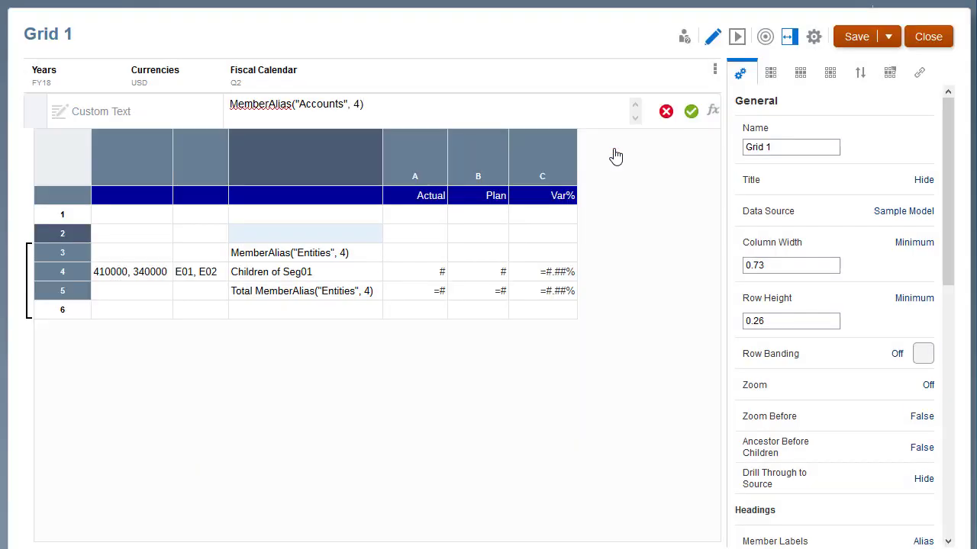
{"action": "left_click", "coordinate": [691, 113]}
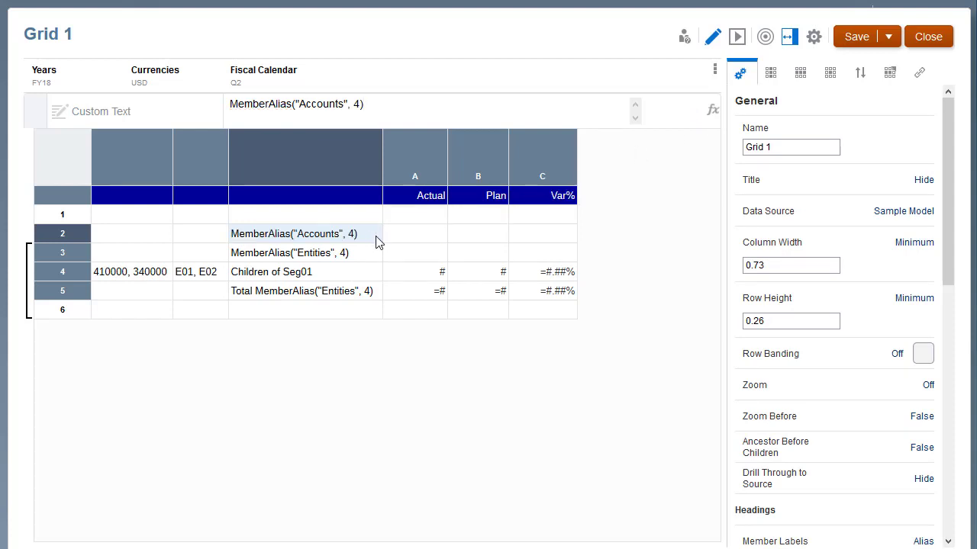
Step: Shade row 2 light gray from the Accounts heading cell through column C
{"action": "left_click_drag", "start_coordinate": [386, 236], "coordinate": [529, 235]}
{"action": "left_click", "coordinate": [829, 75]}
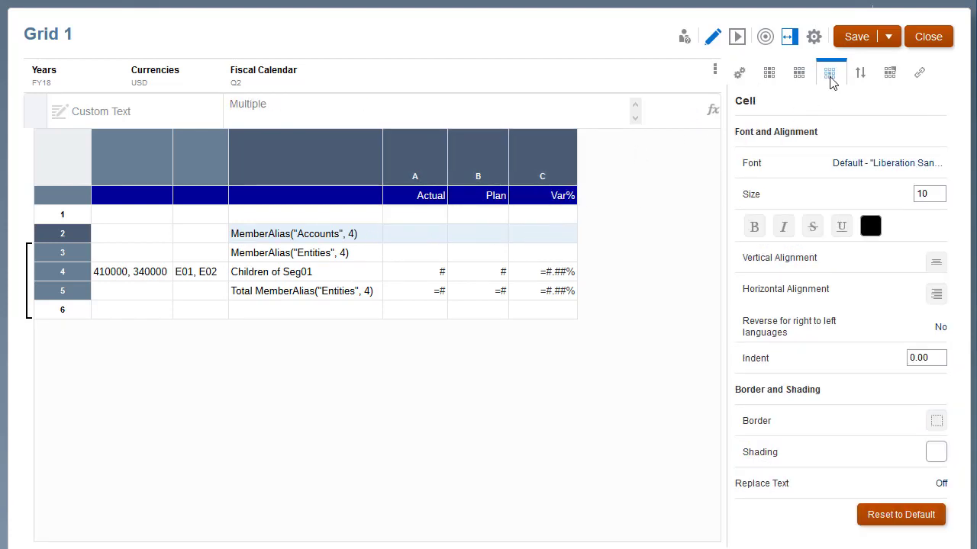
{"action": "left_click", "coordinate": [936, 451]}
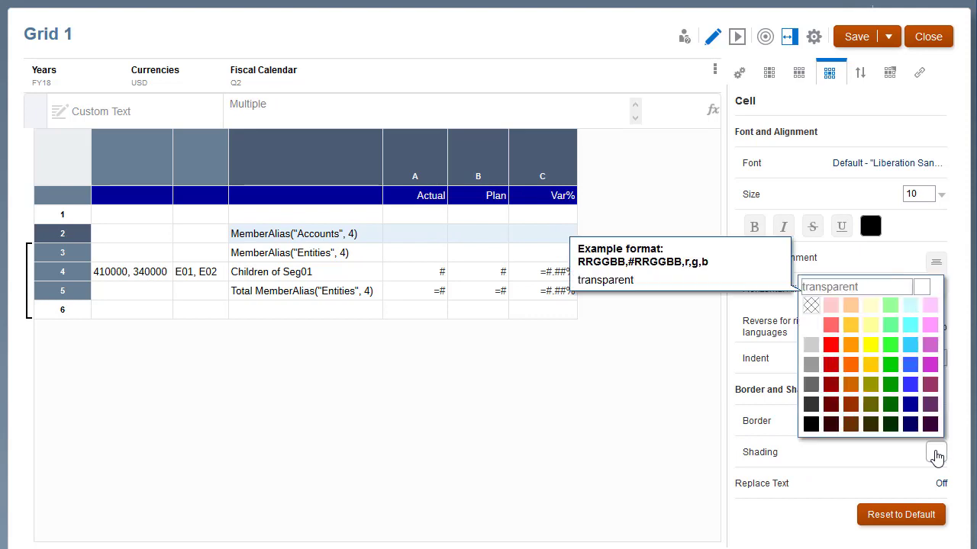
{"action": "left_click", "coordinate": [811, 346]}
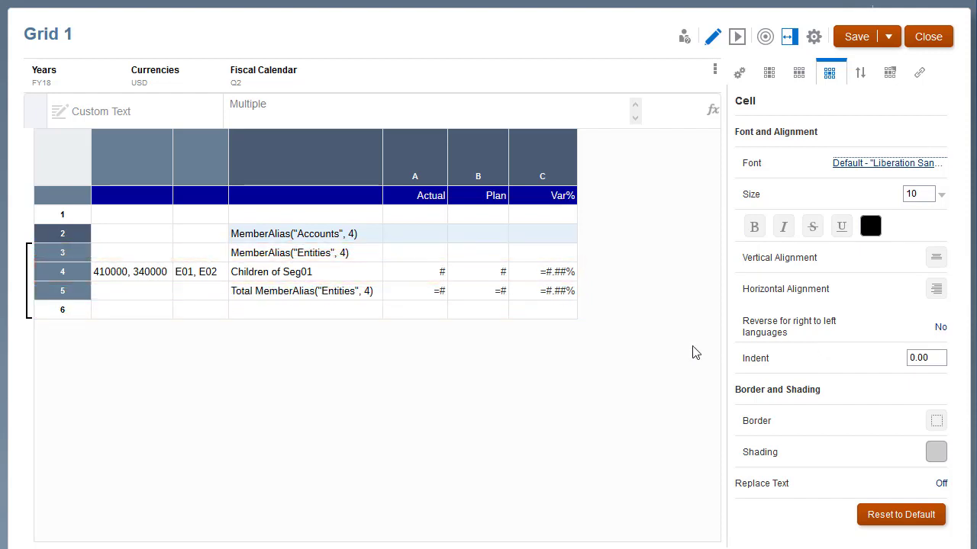
Step: Insert a formula row after separator row 6
{"action": "left_click", "coordinate": [81, 314]}
{"action": "right_click", "coordinate": [81, 317]}
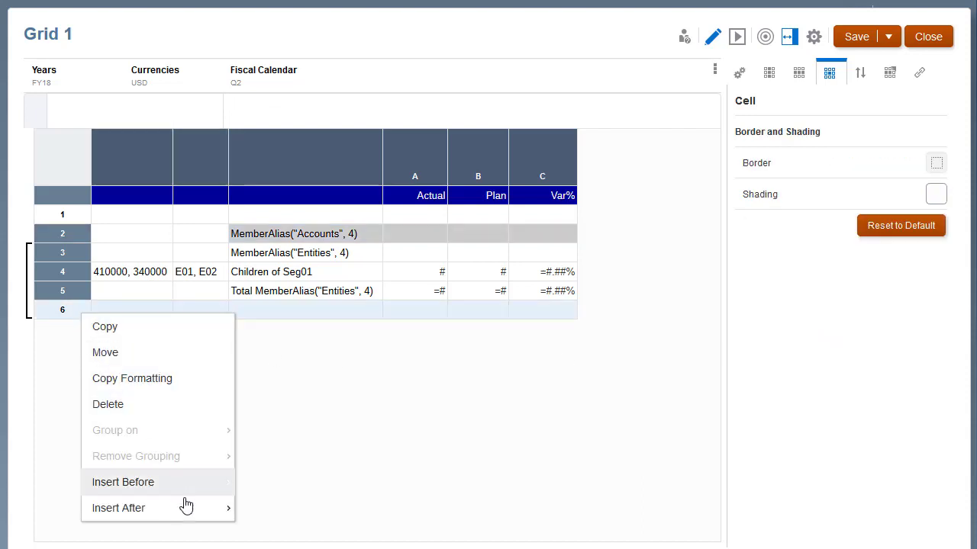
{"action": "mouse_move", "coordinate": [187, 510]}
{"action": "left_click", "coordinate": [312, 434]}
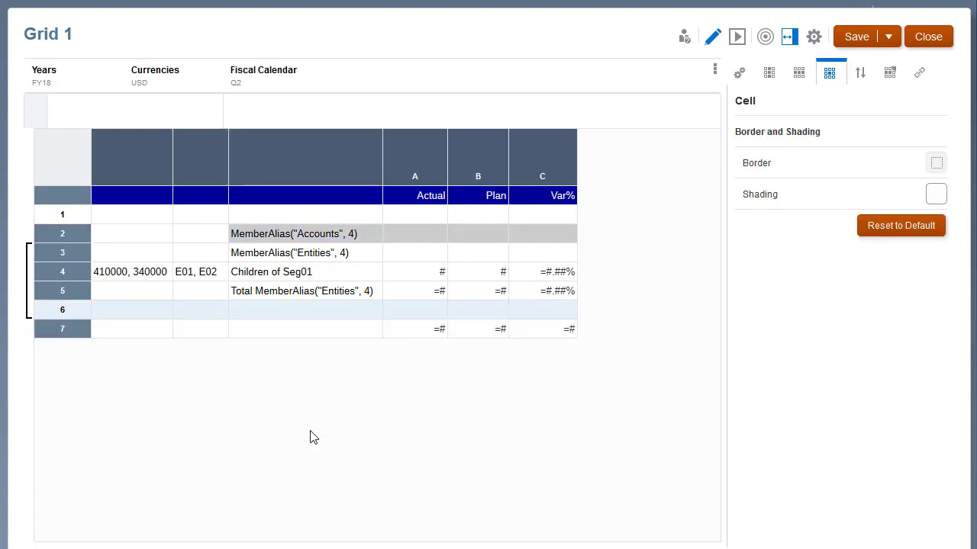
Step: Set the third heading cell of formula row 7 to the custom heading Total MemberAlias("Accounts", 4)
{"action": "left_click", "coordinate": [264, 331]}
{"action": "left_click", "coordinate": [353, 110]}
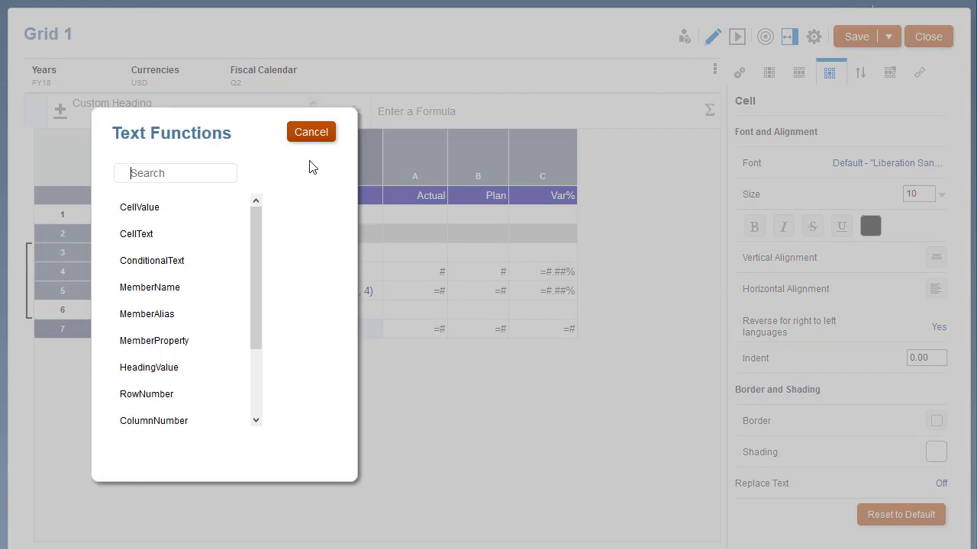
{"action": "left_click", "coordinate": [205, 320]}
{"action": "left_click", "coordinate": [681, 216]}
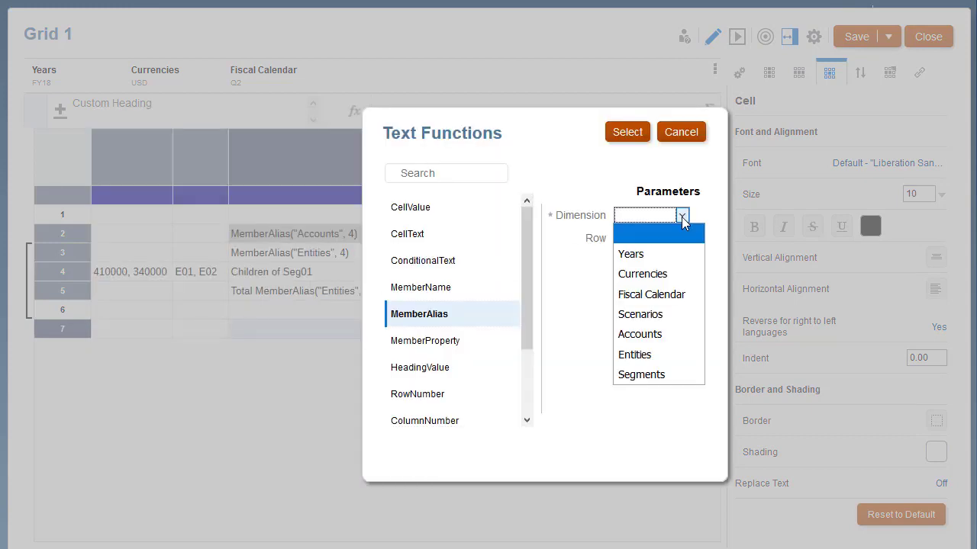
{"action": "left_click", "coordinate": [681, 333]}
{"action": "left_click", "coordinate": [630, 239]}
{"action": "left_click", "coordinate": [638, 336]}
{"action": "left_click", "coordinate": [629, 134]}
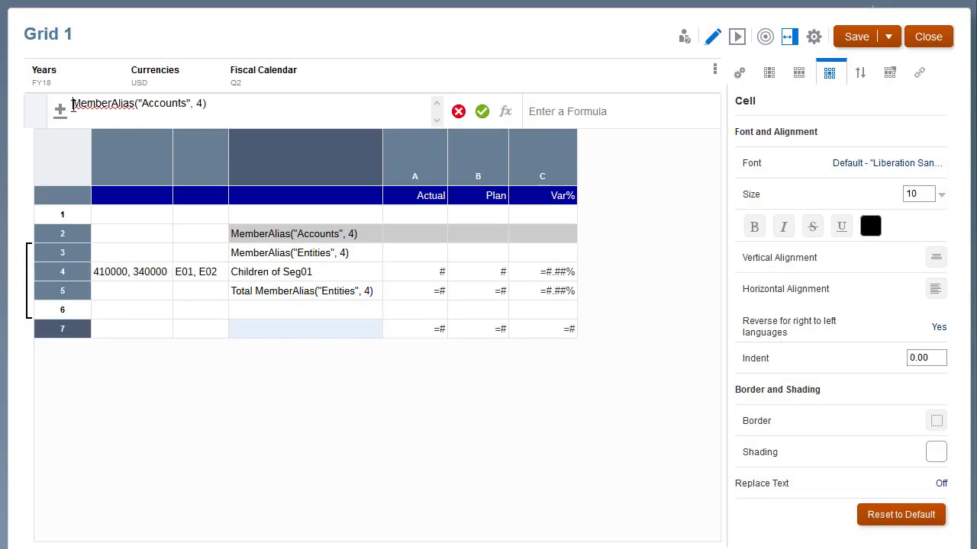
{"action": "type", "text": "Total"}
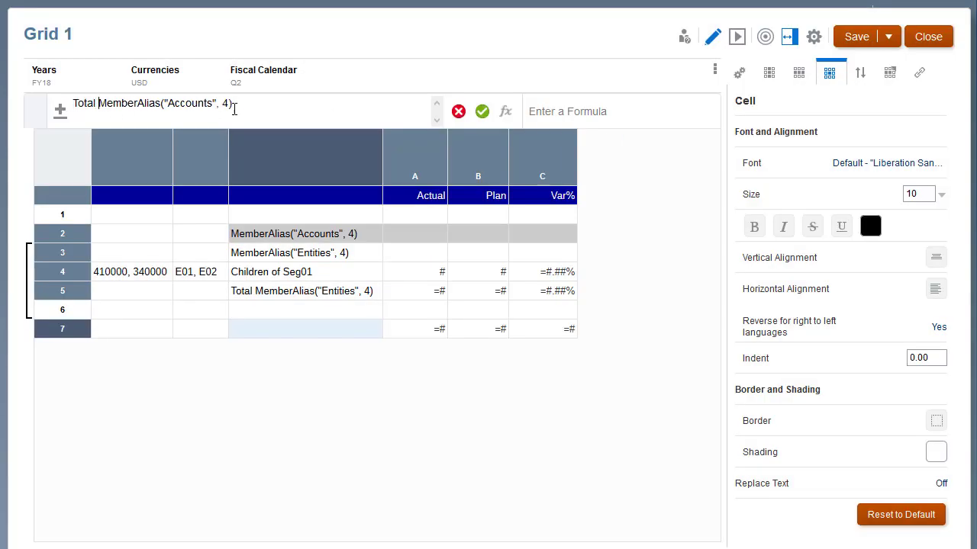
{"action": "left_click", "coordinate": [482, 112]}
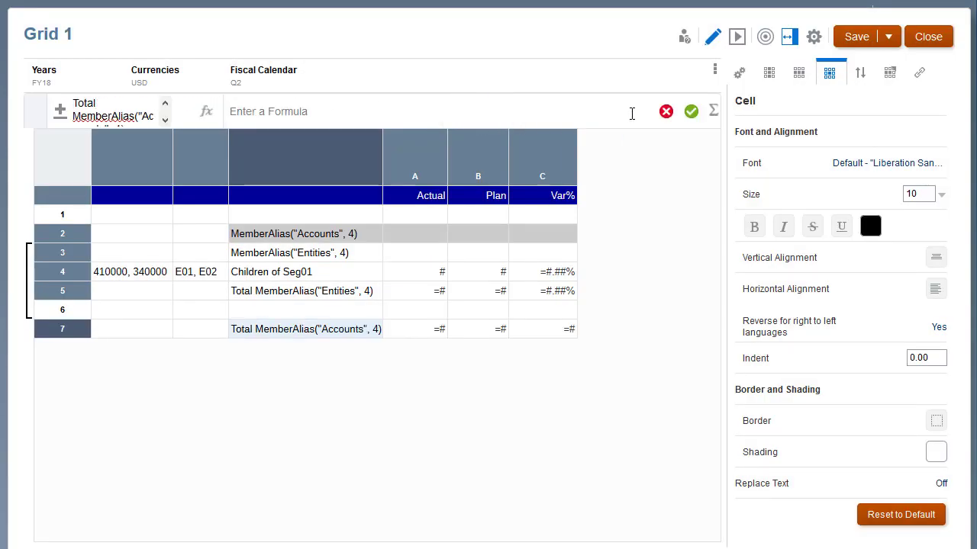
Step: Give formula row 7 the formula SUM([4]) using the SUM function
{"action": "left_click", "coordinate": [712, 112]}
{"action": "left_click_drag", "start_coordinate": [702, 203], "coordinate": [698, 298]}
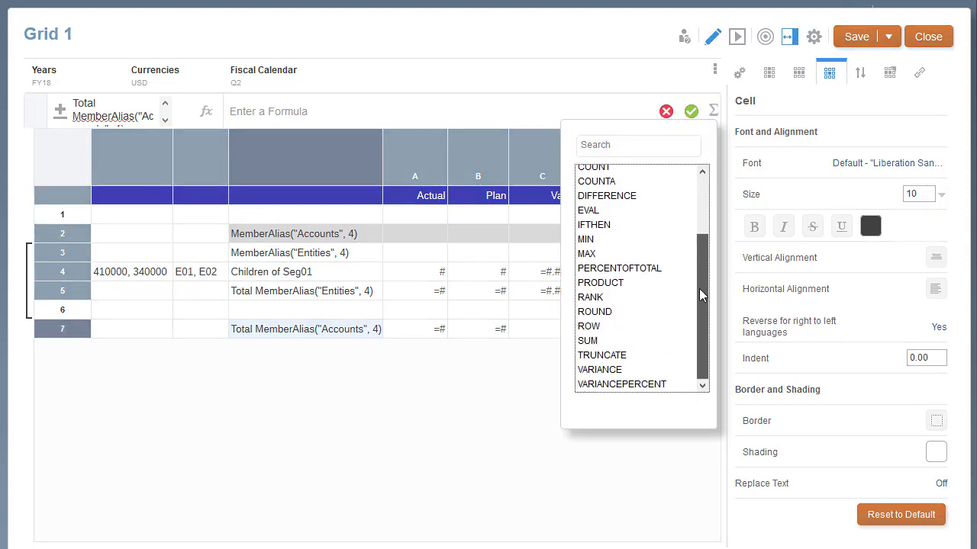
{"action": "left_click", "coordinate": [662, 342]}
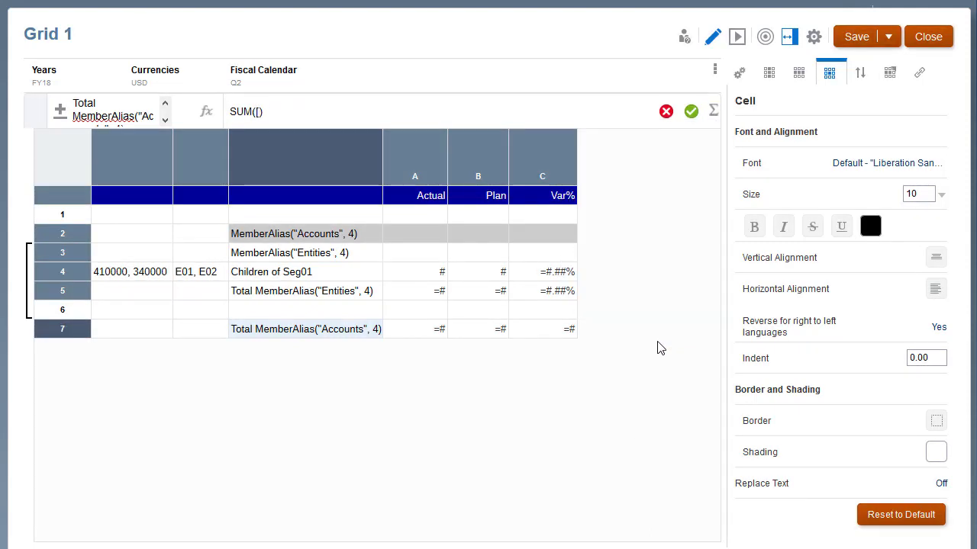
{"action": "type", "text": "[4]"}
{"action": "left_click", "coordinate": [691, 112]}
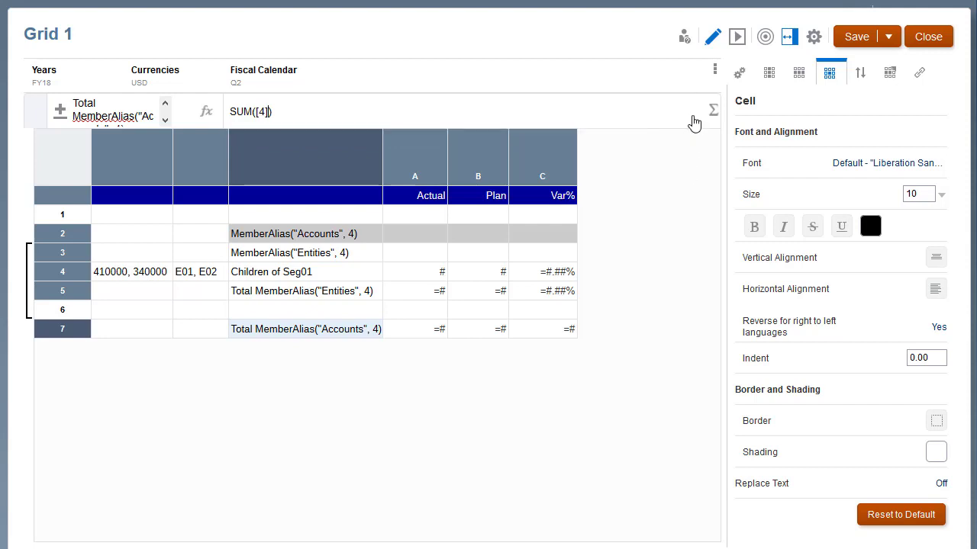
Step: Switch the first heading cell of formula row 7 to a custom heading and clear its SUM([4]) text
{"action": "left_click", "coordinate": [133, 329]}
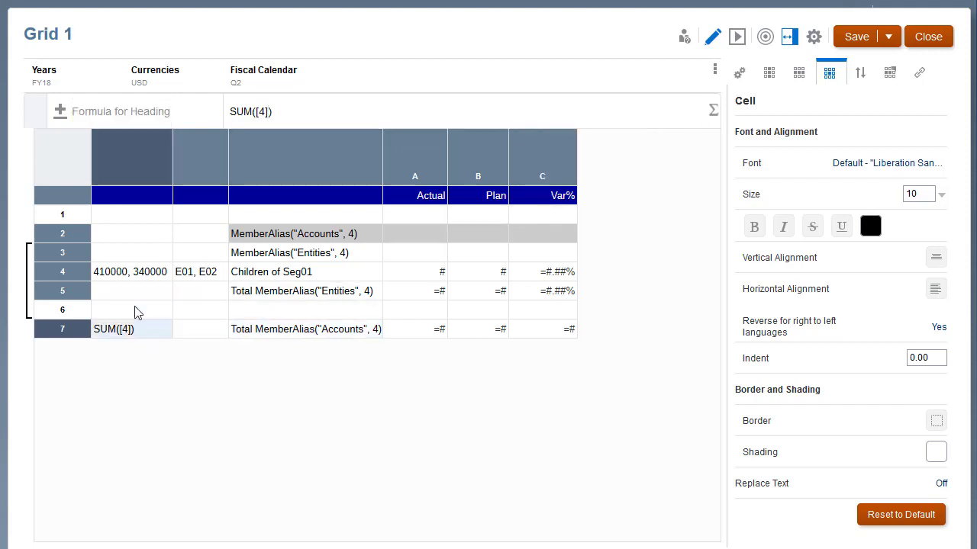
{"action": "left_click", "coordinate": [60, 112]}
{"action": "left_click", "coordinate": [80, 160]}
{"action": "left_click", "coordinate": [71, 105]}
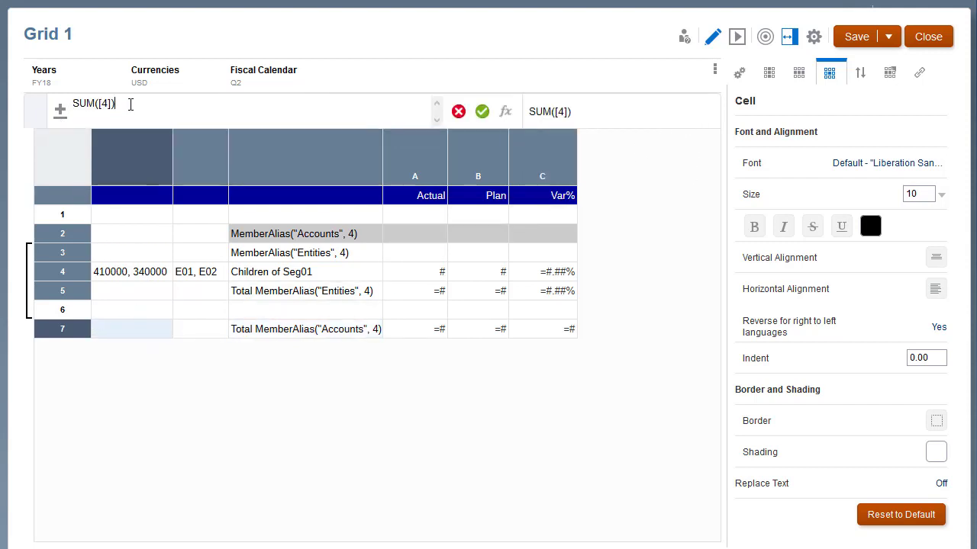
{"action": "key", "text": "ctrl+a"}
{"action": "key", "text": "BackSpace"}
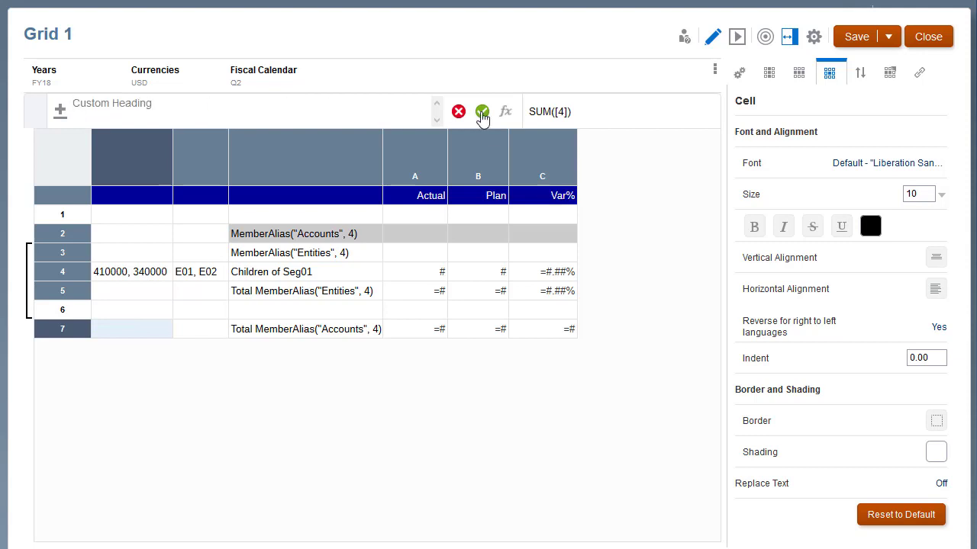
{"action": "left_click", "coordinate": [482, 113]}
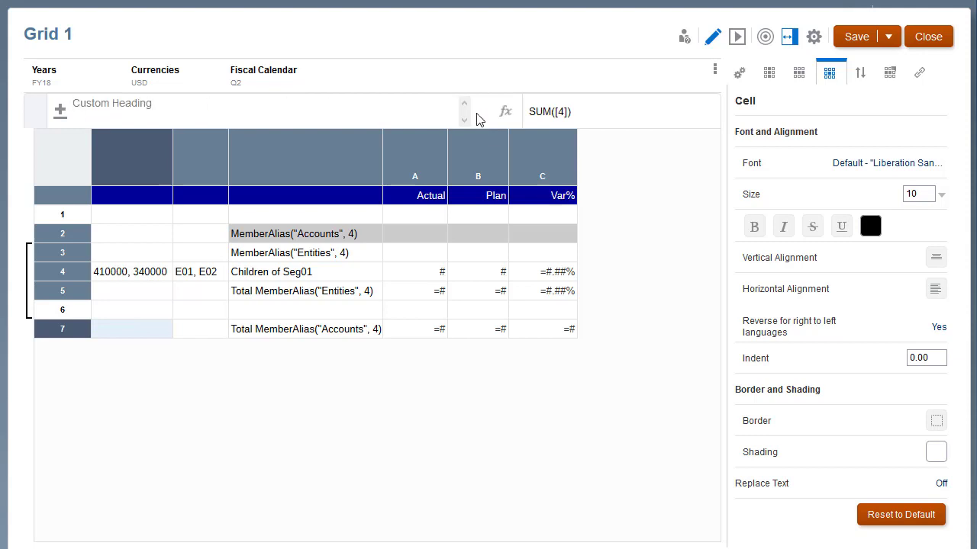
Step: Insert a separator row after formula row 7
{"action": "left_click", "coordinate": [78, 330]}
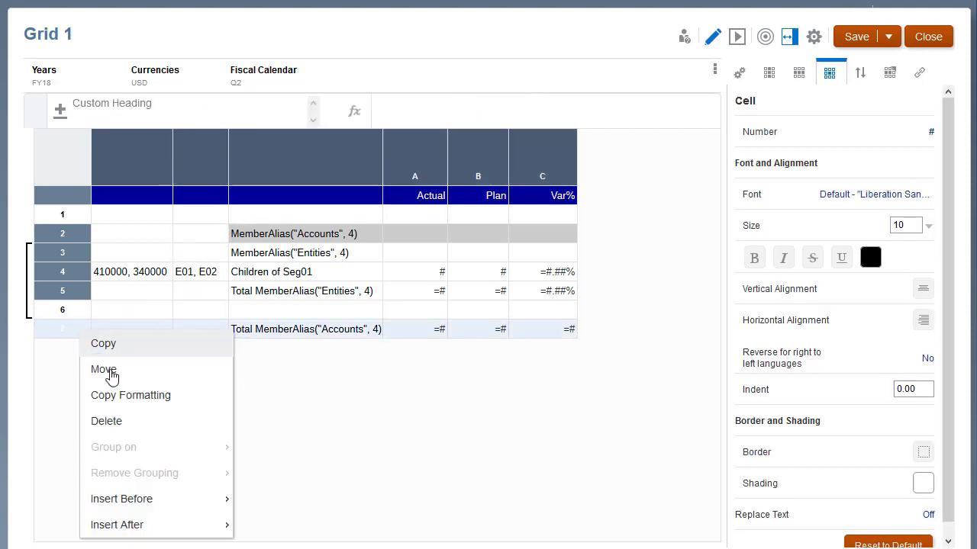
{"action": "mouse_move", "coordinate": [198, 528]}
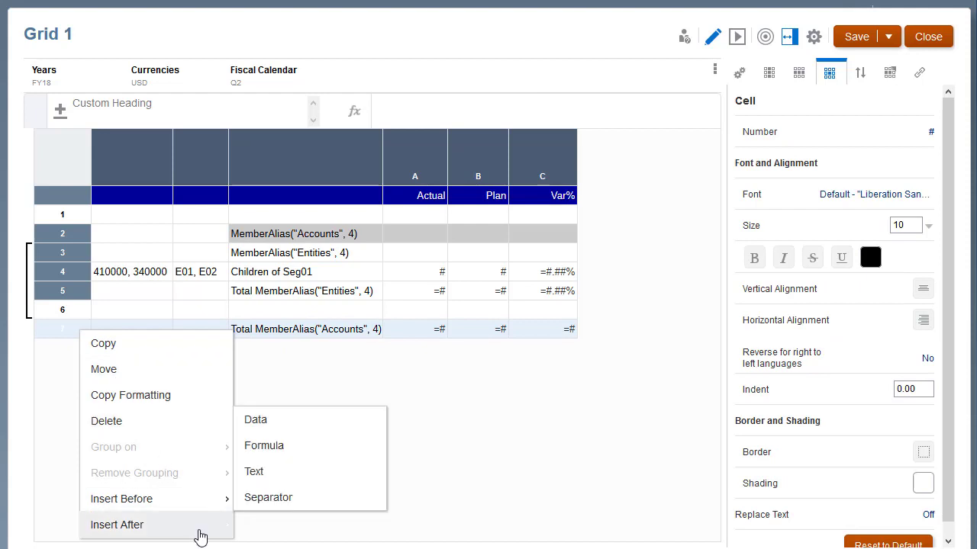
{"action": "left_click", "coordinate": [268, 498]}
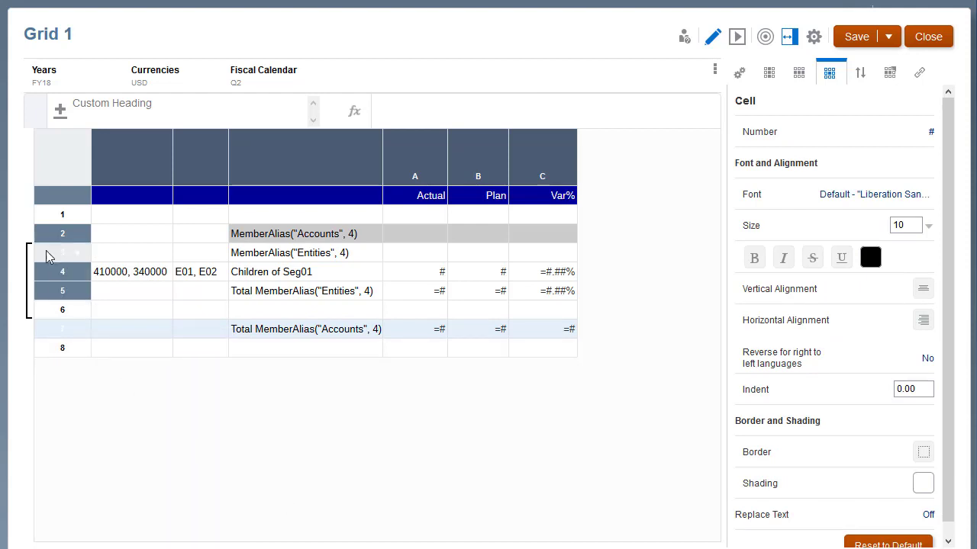
Step: Group rows 2 through 8 on the Accounts dimension
{"action": "left_click_drag", "start_coordinate": [46, 253], "coordinate": [47, 352]}
{"action": "right_click", "coordinate": [46, 352]}
{"action": "mouse_move", "coordinate": [155, 465]}
{"action": "left_click", "coordinate": [286, 496]}
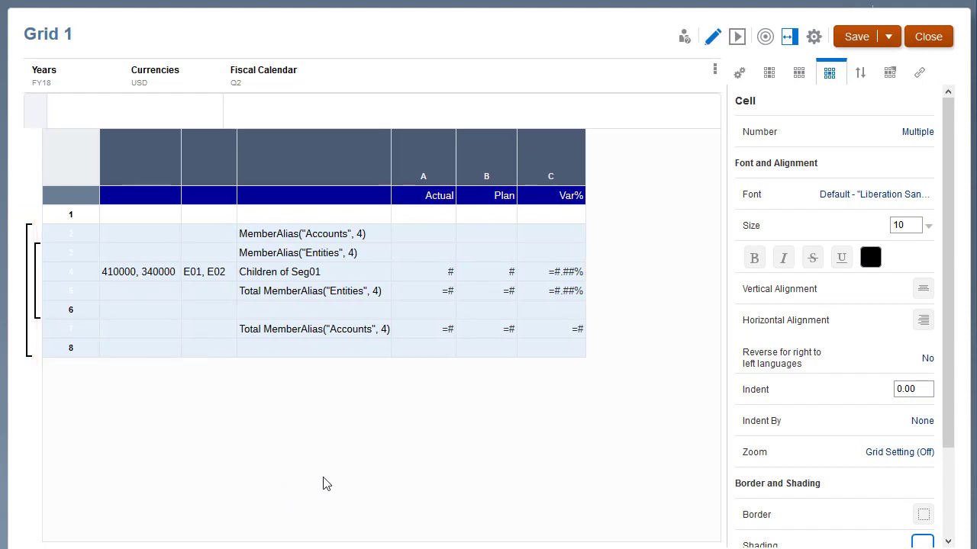
Step: Preview the grid and review the repeated account groups and their total rows
{"action": "left_click", "coordinate": [737, 40]}
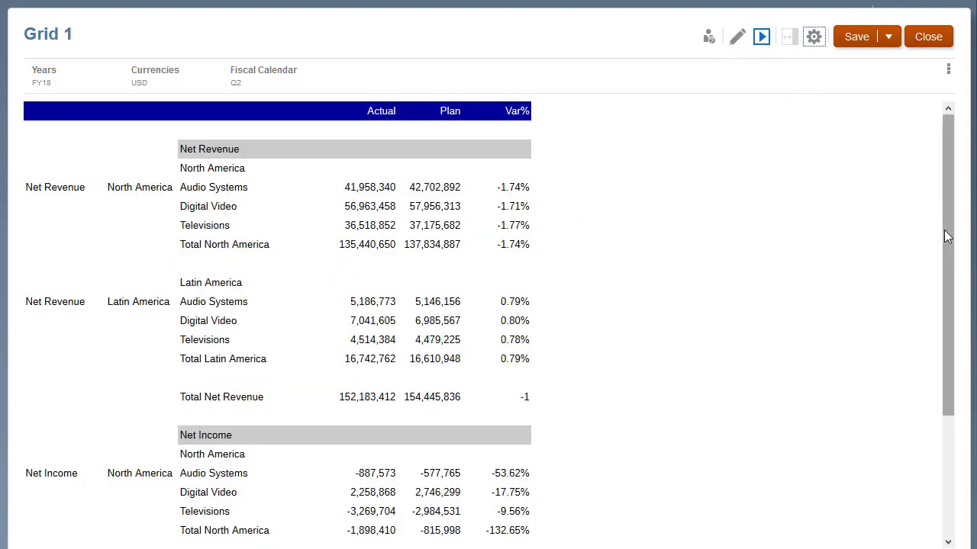
{"action": "left_click_drag", "start_coordinate": [945, 233], "coordinate": [953, 376]}
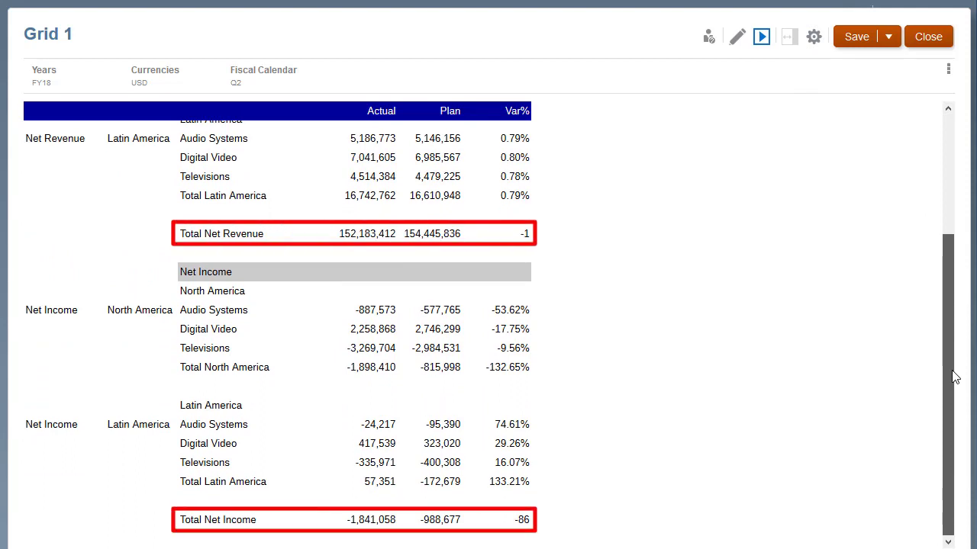
{"action": "left_click_drag", "start_coordinate": [954, 377], "coordinate": [960, 172]}
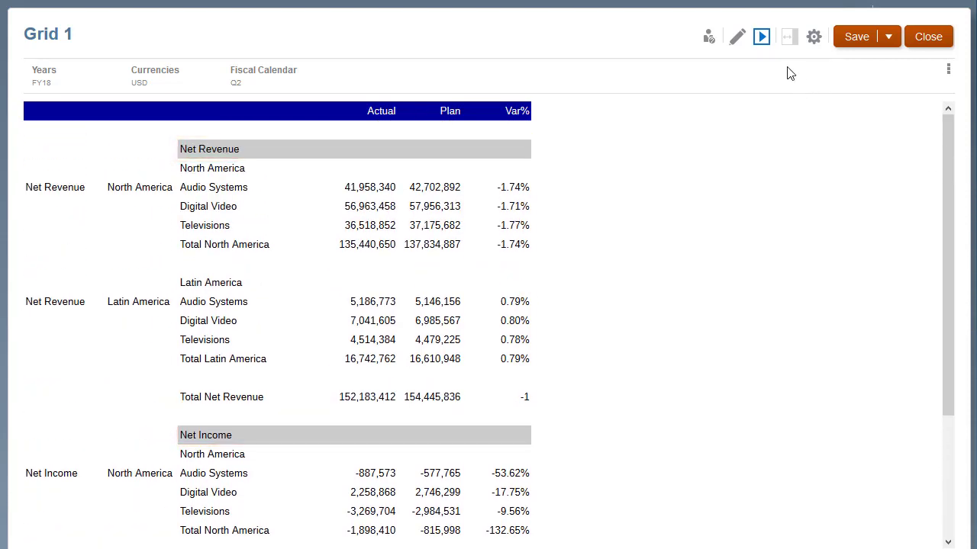
Step: Return to editing the grid and change the Display setting of the Accounts and Entities heading columns
{"action": "left_click", "coordinate": [737, 40]}
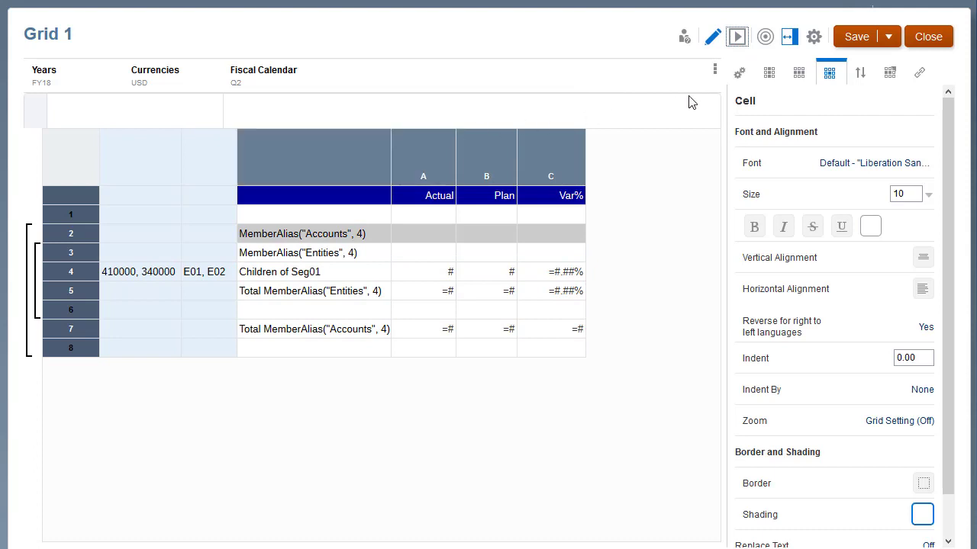
{"action": "left_click", "coordinate": [770, 73]}
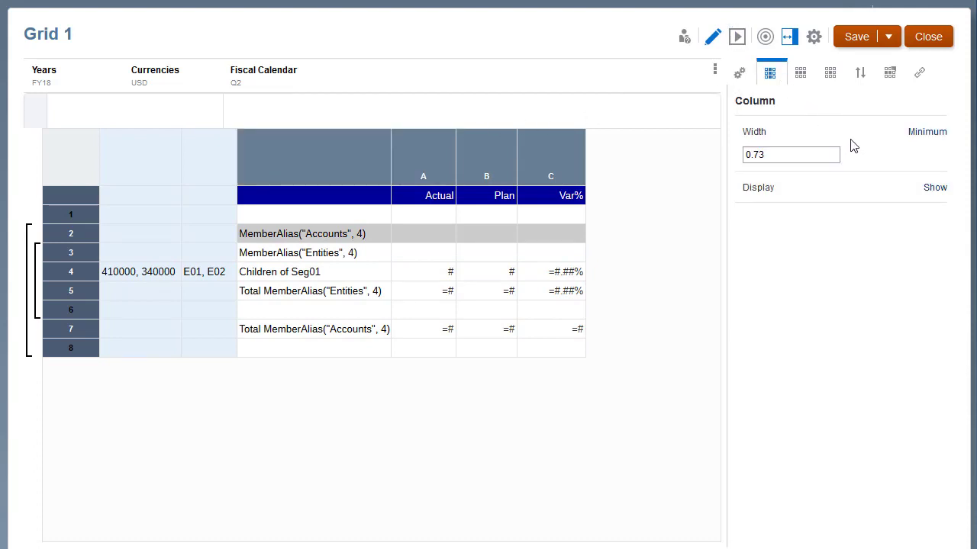
{"action": "left_click", "coordinate": [934, 188]}
Step: Turn on row banding for row 4
{"action": "left_click", "coordinate": [67, 271]}
{"action": "left_click", "coordinate": [803, 76]}
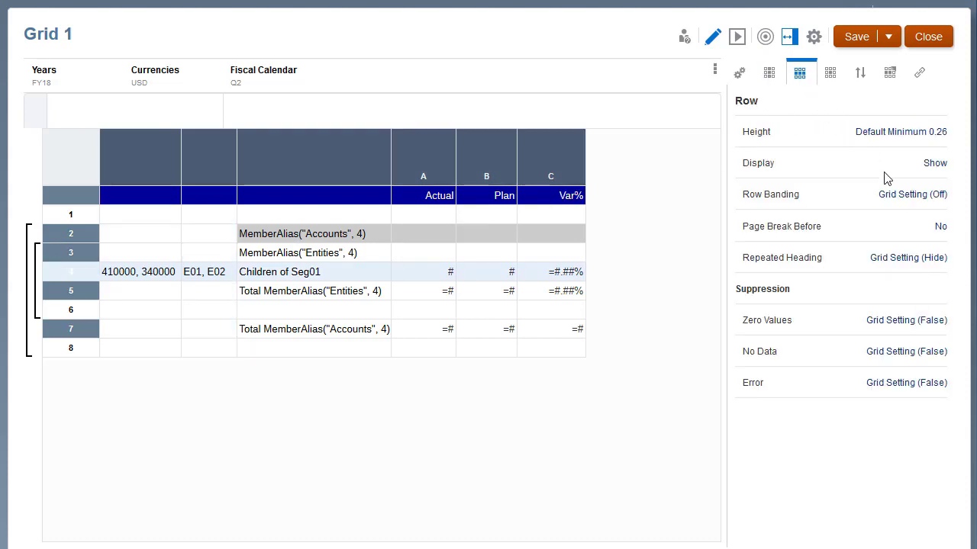
{"action": "left_click", "coordinate": [912, 195]}
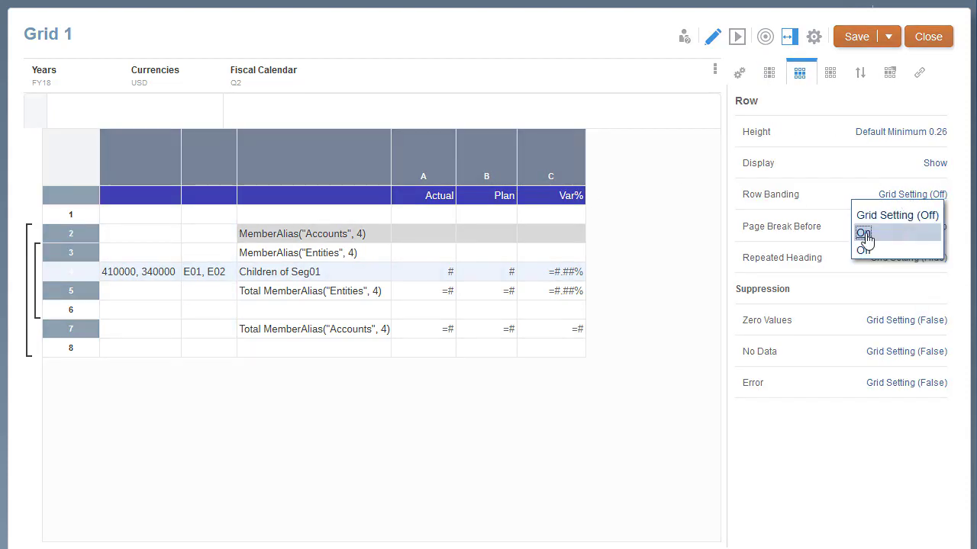
{"action": "left_click", "coordinate": [865, 239]}
Step: Bold the account and entity headings in rows 2 and 3 and the total rows 5 and 7
{"action": "left_click_drag", "start_coordinate": [375, 241], "coordinate": [512, 259]}
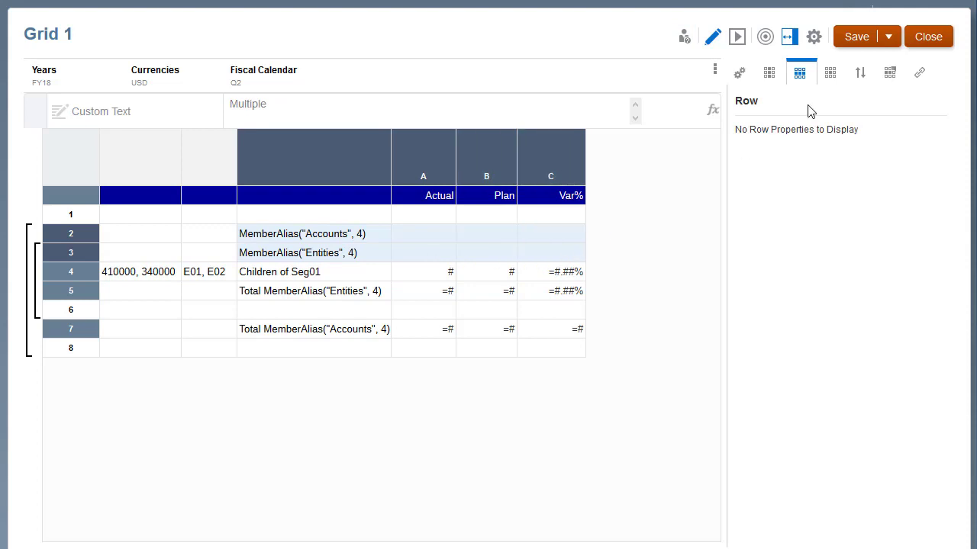
{"action": "left_click", "coordinate": [829, 74]}
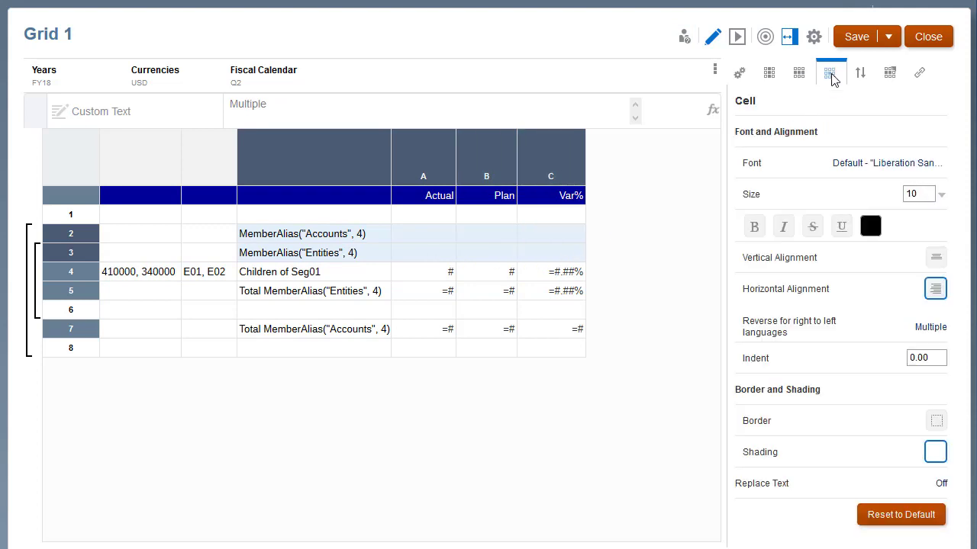
{"action": "left_click", "coordinate": [753, 226]}
{"action": "left_click_drag", "start_coordinate": [283, 293], "coordinate": [556, 293]}
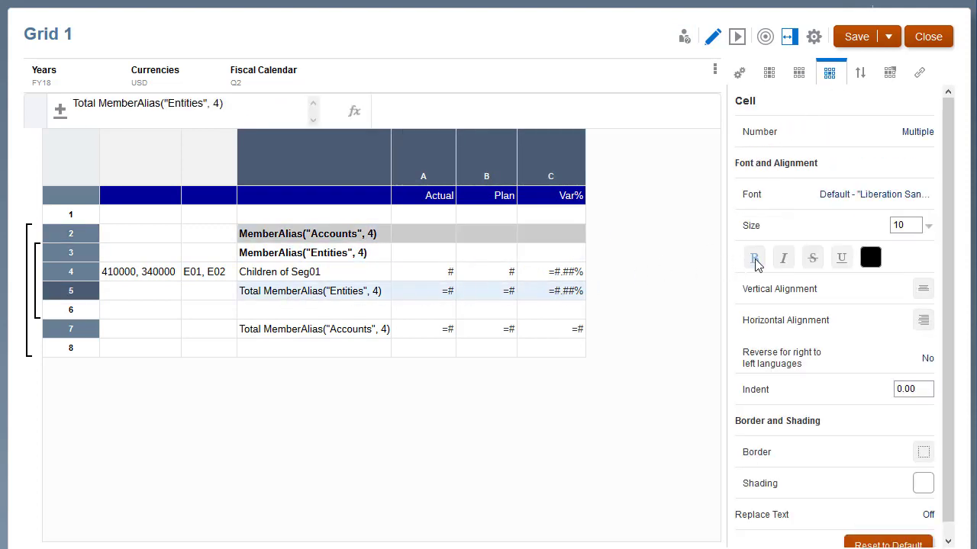
{"action": "left_click", "coordinate": [754, 259]}
{"action": "left_click_drag", "start_coordinate": [321, 330], "coordinate": [569, 330]}
{"action": "left_click", "coordinate": [754, 258]}
Step: Add a top border to the entity total cells A5 through C5
{"action": "left_click_drag", "start_coordinate": [423, 293], "coordinate": [569, 293]}
{"action": "left_click", "coordinate": [923, 452]}
{"action": "left_click", "coordinate": [737, 314]}
{"action": "left_click", "coordinate": [895, 248]}
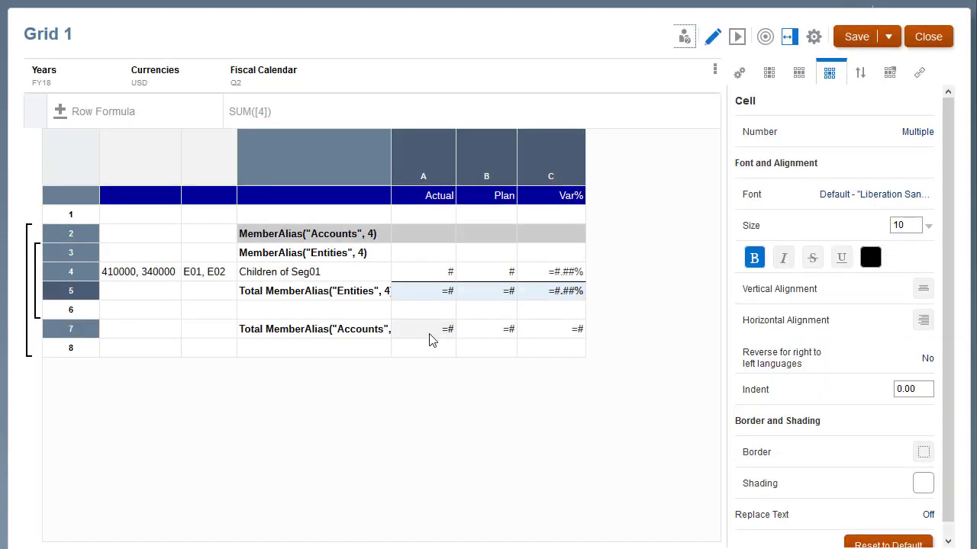
Step: Add top and bottom borders to the account total cells A7 through C7
{"action": "left_click_drag", "start_coordinate": [419, 339], "coordinate": [556, 333]}
{"action": "left_click", "coordinate": [923, 454]}
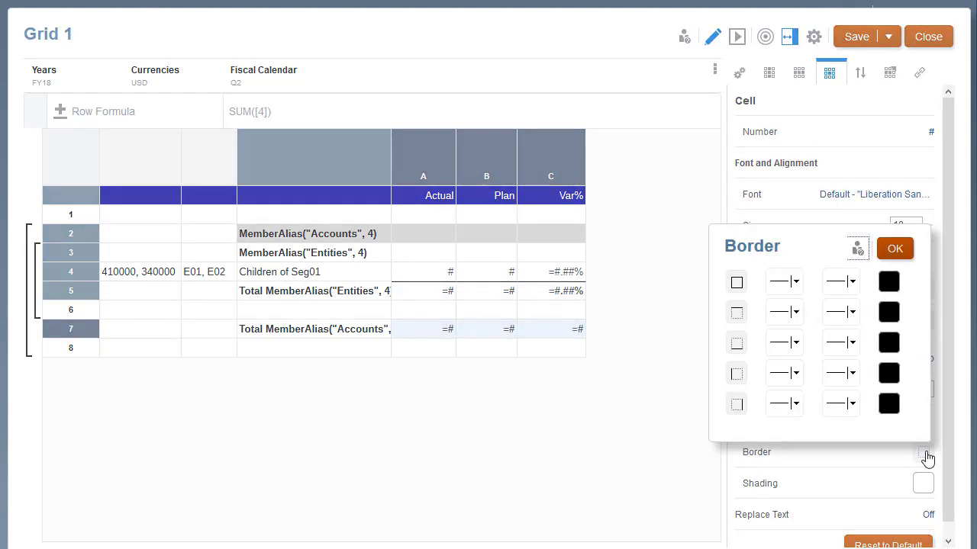
{"action": "left_click", "coordinate": [737, 314]}
{"action": "left_click", "coordinate": [737, 344]}
{"action": "left_click", "coordinate": [895, 249]}
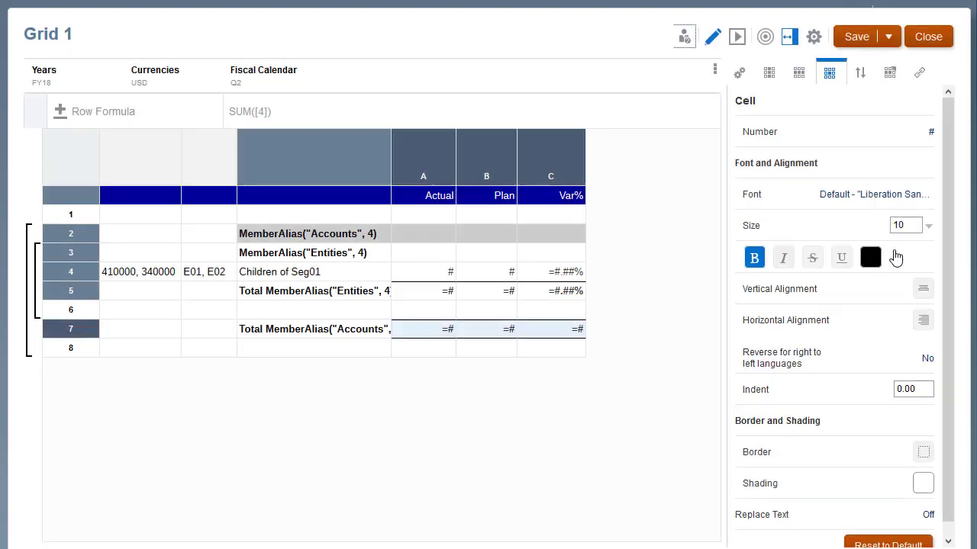
Step: Format the Var% cell in row 7 with % suffixes for positive and negative values and 2 decimal places
{"action": "left_click", "coordinate": [556, 335]}
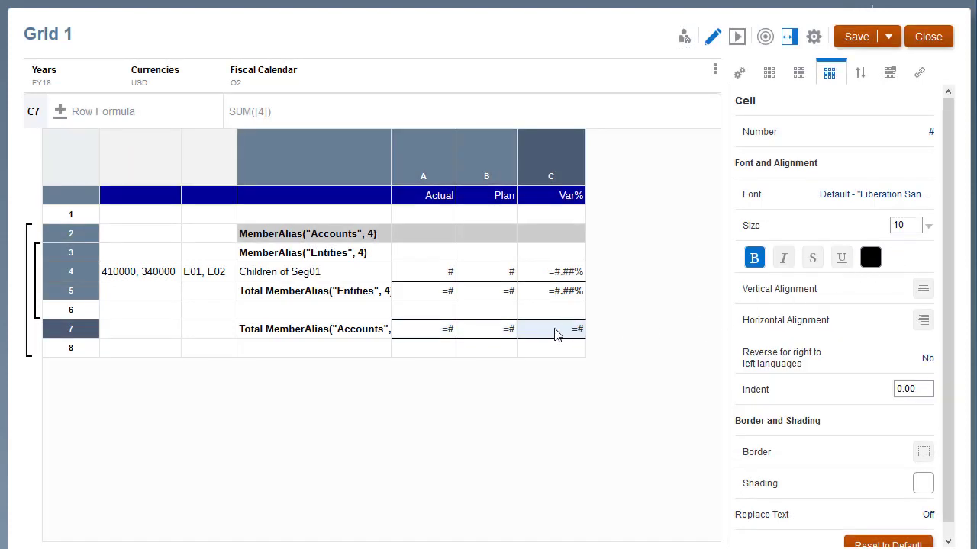
{"action": "left_click", "coordinate": [931, 135]}
{"action": "left_click", "coordinate": [765, 238]}
{"action": "left_click", "coordinate": [758, 265]}
{"action": "left_click", "coordinate": [907, 238]}
{"action": "left_click", "coordinate": [903, 263]}
{"action": "type", "text": "2"}
{"action": "left_click", "coordinate": [900, 161]}
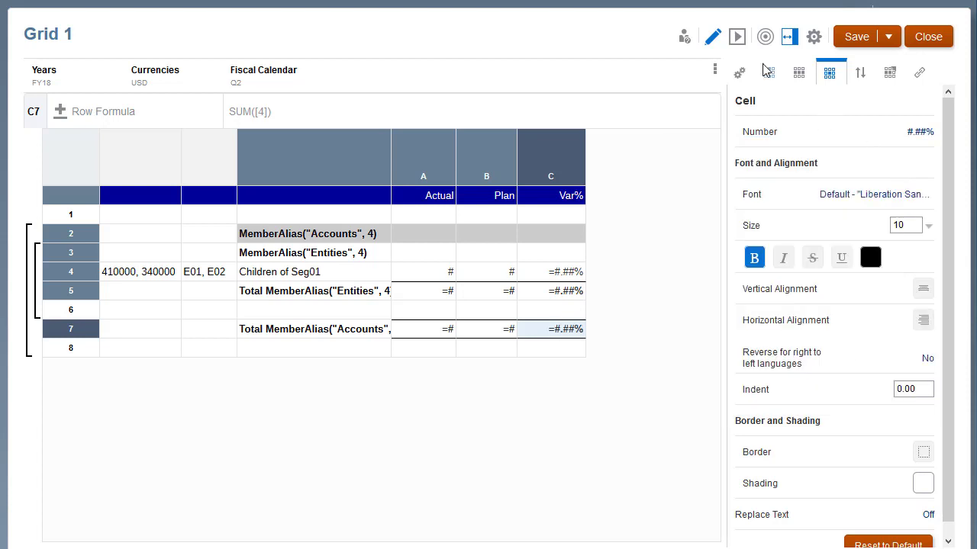
Step: Preview the grid to check the banding, bold totals and borders, and return to editing
{"action": "left_click", "coordinate": [737, 40]}
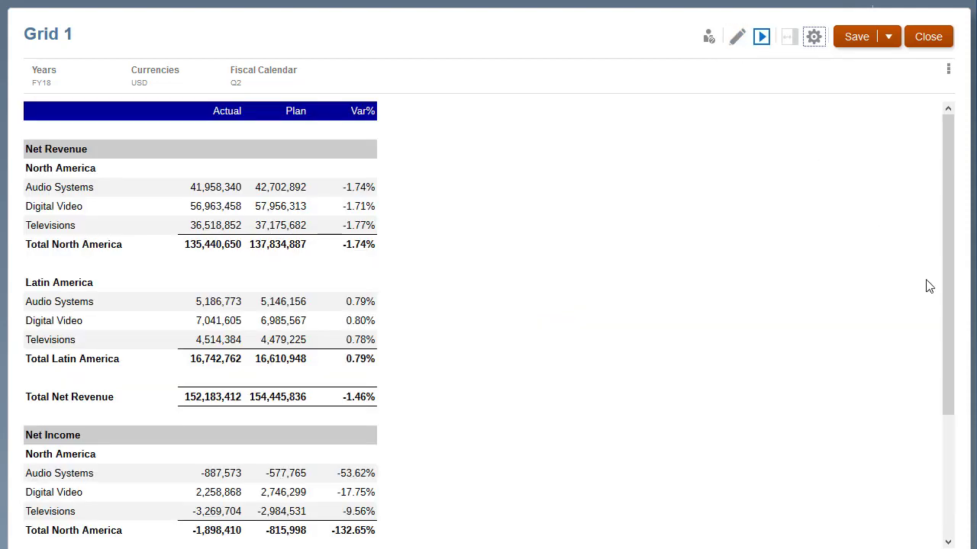
{"action": "left_click_drag", "start_coordinate": [943, 321], "coordinate": [963, 276]}
{"action": "left_click", "coordinate": [737, 40]}
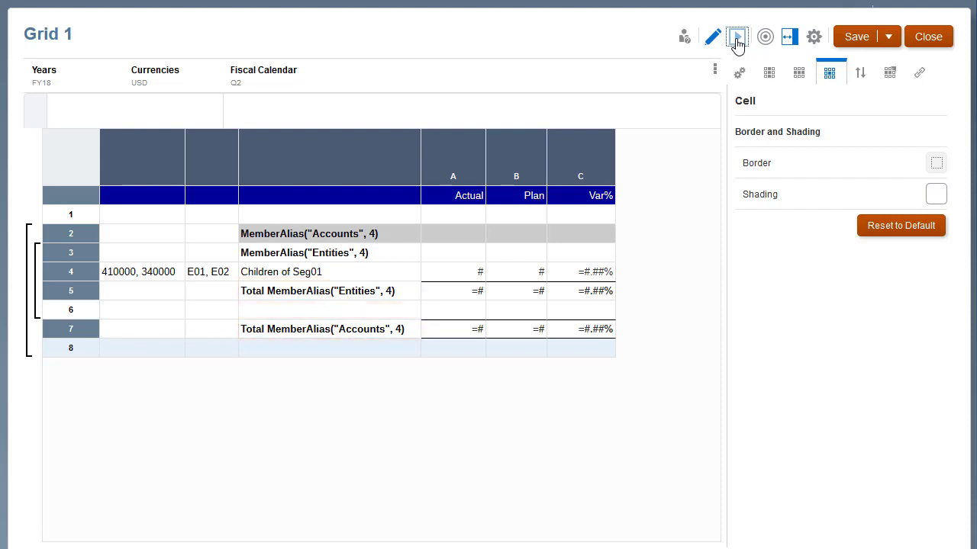
Step: Insert a formula row after separator row 8 and set its formula to SUM([4])
{"action": "right_click", "coordinate": [86, 357]}
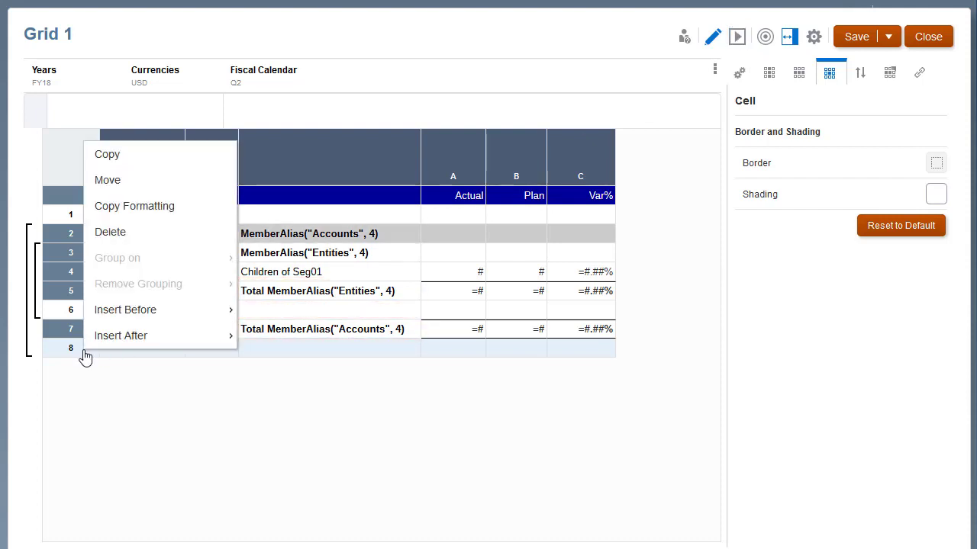
{"action": "mouse_move", "coordinate": [178, 345]}
{"action": "left_click", "coordinate": [305, 392]}
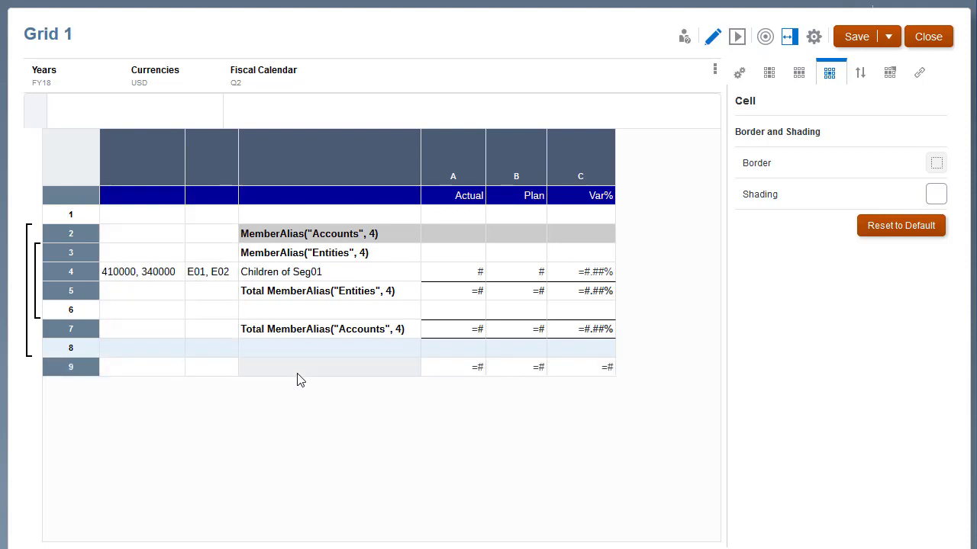
{"action": "left_click", "coordinate": [304, 370]}
{"action": "left_click", "coordinate": [709, 116]}
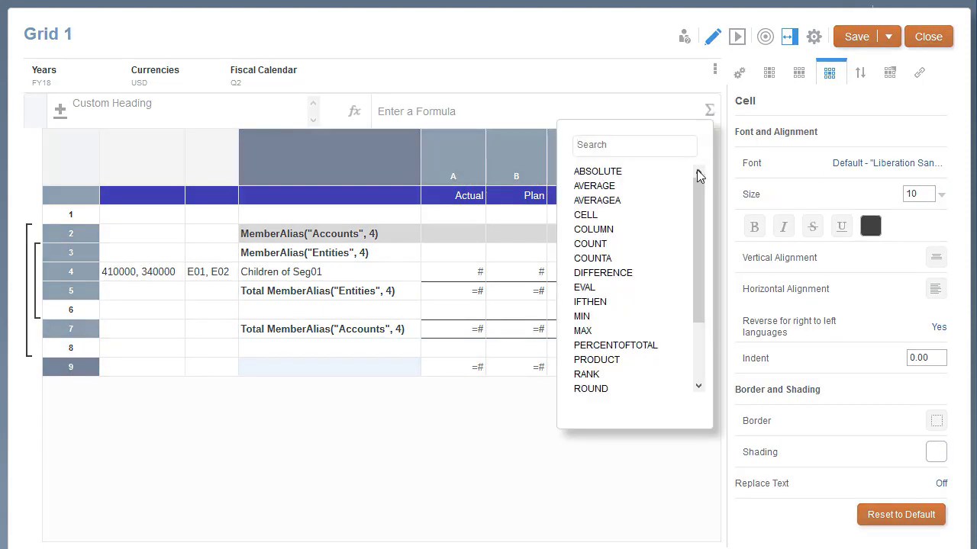
{"action": "left_click_drag", "start_coordinate": [695, 184], "coordinate": [695, 325]}
{"action": "left_click", "coordinate": [659, 342]}
{"action": "type", "text": "[4]"}
{"action": "left_click", "coordinate": [691, 112]}
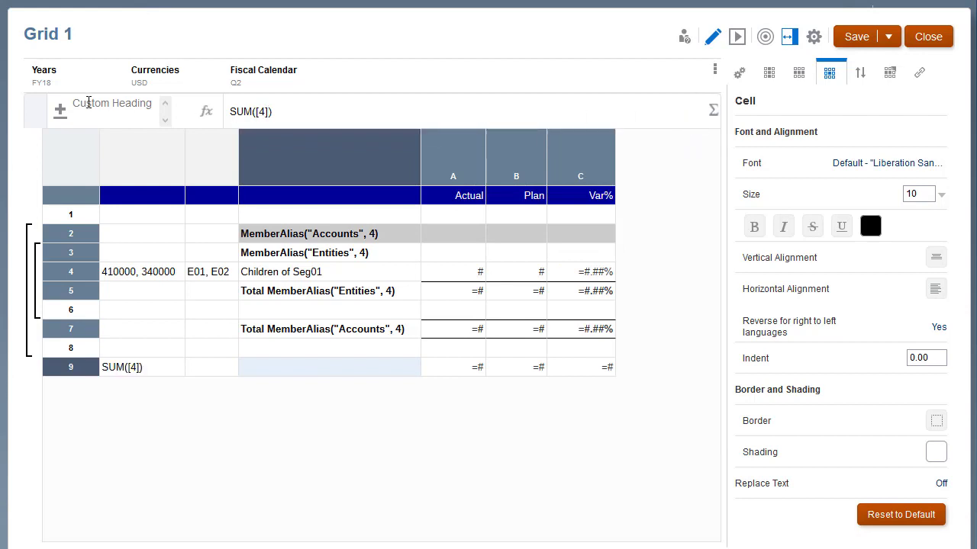
Step: Give formula row 9 the custom heading "Total Entities"
{"action": "left_click", "coordinate": [82, 103]}
{"action": "type", "text": "Total Entities"}
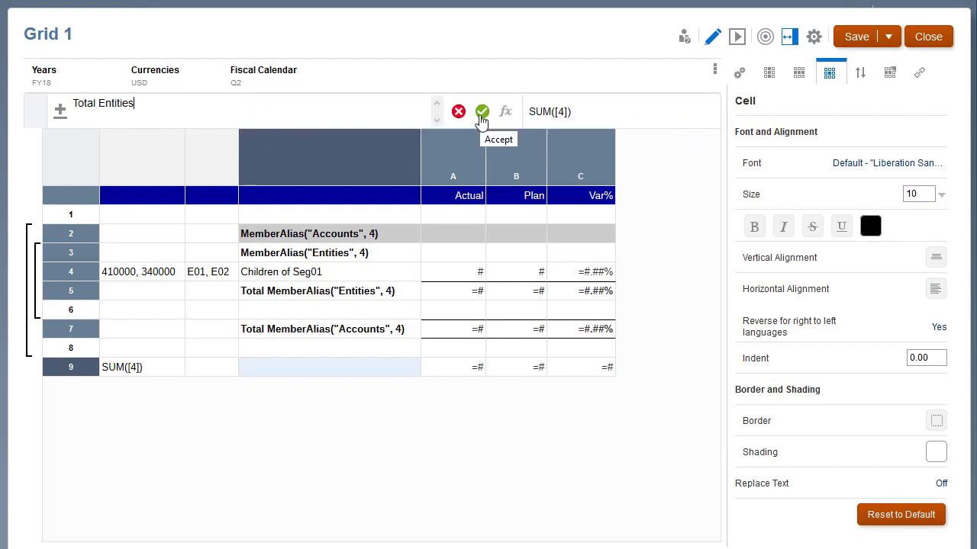
{"action": "left_click", "coordinate": [482, 111]}
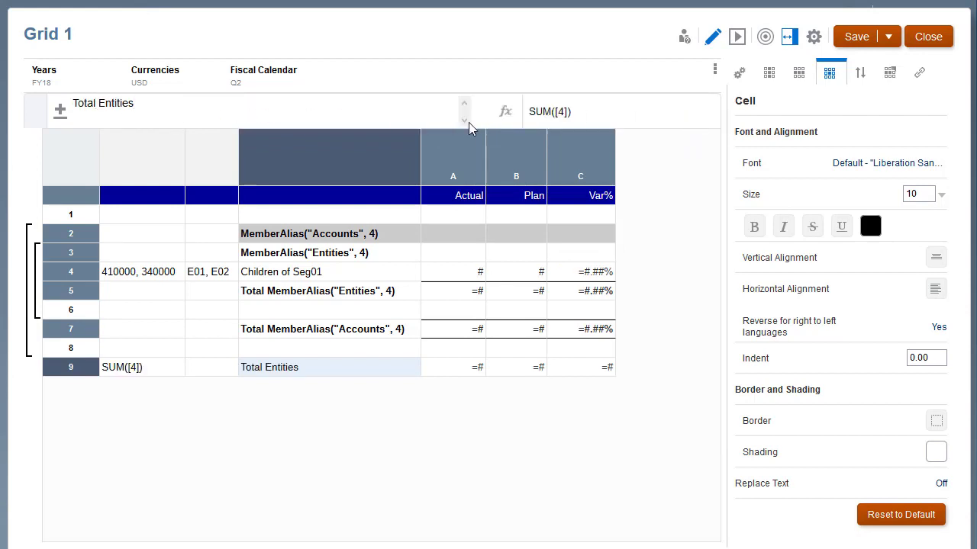
Step: Replace the formula text in row 9's Accounts heading cell with an empty custom heading
{"action": "left_click", "coordinate": [160, 367]}
{"action": "left_click", "coordinate": [58, 114]}
{"action": "left_click", "coordinate": [88, 163]}
{"action": "left_click_drag", "start_coordinate": [137, 103], "coordinate": [68, 103]}
{"action": "key", "text": "BackSpace"}
{"action": "left_click", "coordinate": [482, 111]}
Step: Bold the Total Entities row and add top and bottom borders to its cells A9 through C9
{"action": "left_click_drag", "start_coordinate": [327, 368], "coordinate": [592, 368]}
{"action": "left_click", "coordinate": [755, 258]}
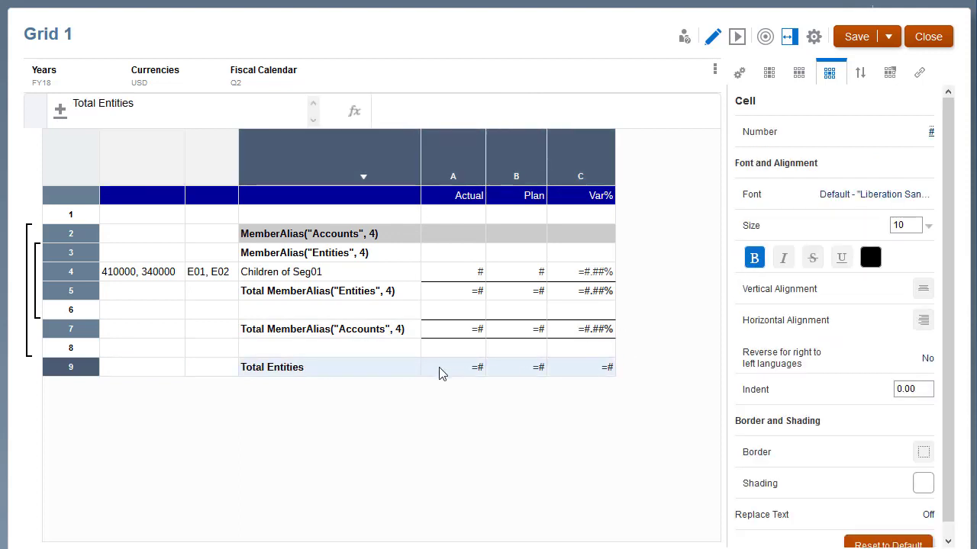
{"action": "left_click_drag", "start_coordinate": [438, 370], "coordinate": [577, 369]}
{"action": "left_click", "coordinate": [923, 453]}
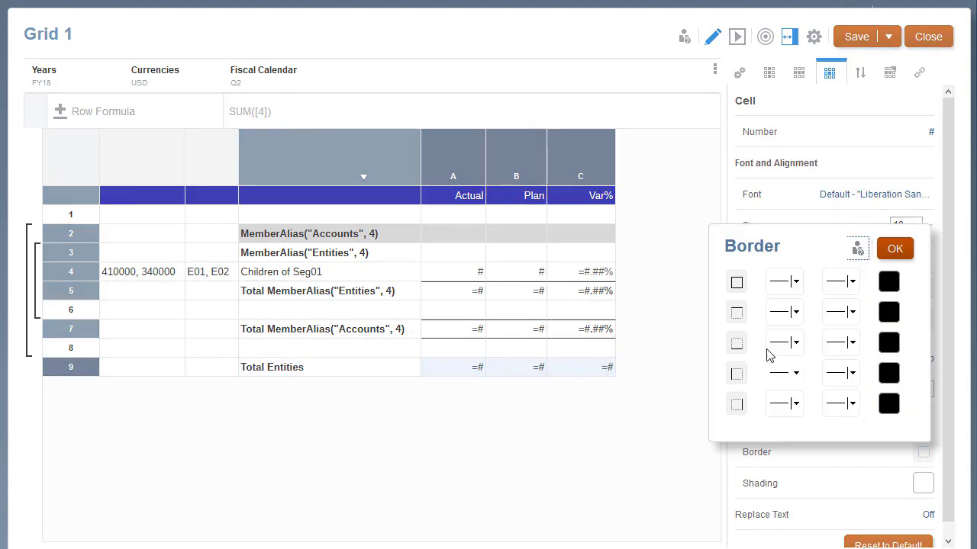
{"action": "left_click", "coordinate": [736, 312]}
{"action": "left_click", "coordinate": [736, 343]}
{"action": "left_click", "coordinate": [895, 249]}
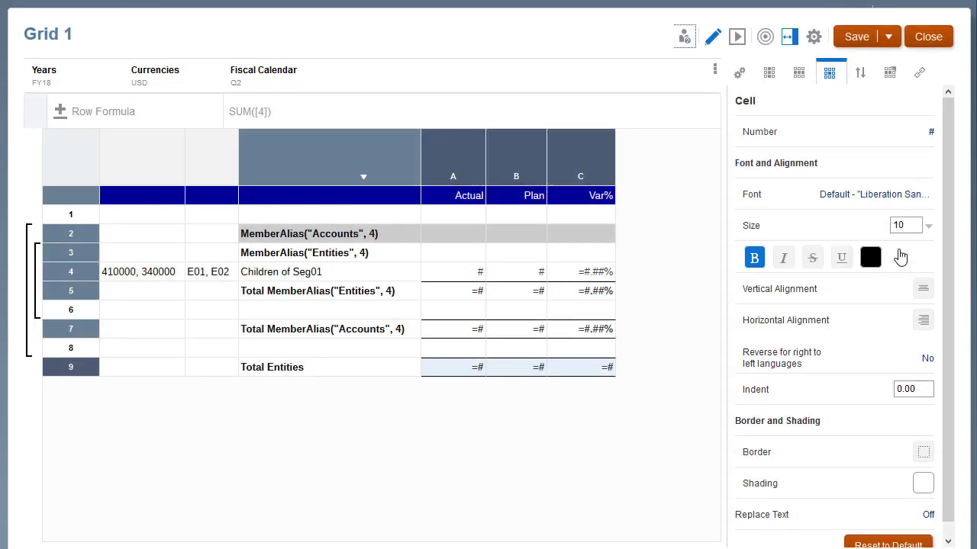
Step: Format the Var% cell in row 9 with % suffixes for positive and negative values and 2 decimal places
{"action": "left_click", "coordinate": [599, 373]}
{"action": "left_click", "coordinate": [931, 133]}
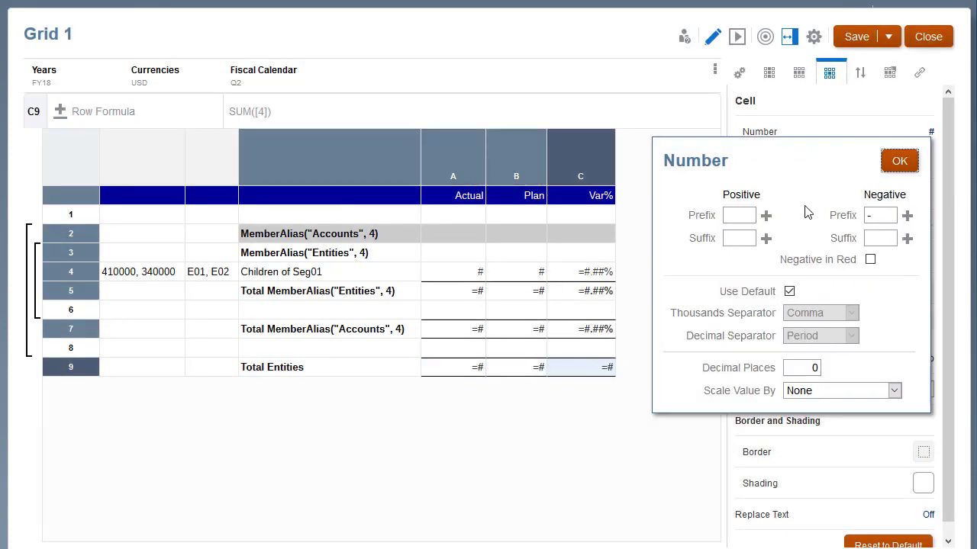
{"action": "left_click", "coordinate": [765, 238]}
{"action": "left_click", "coordinate": [760, 258]}
{"action": "left_click", "coordinate": [907, 239]}
{"action": "double_click", "coordinate": [813, 368]}
{"action": "type", "text": "2"}
{"action": "left_click", "coordinate": [899, 163]}
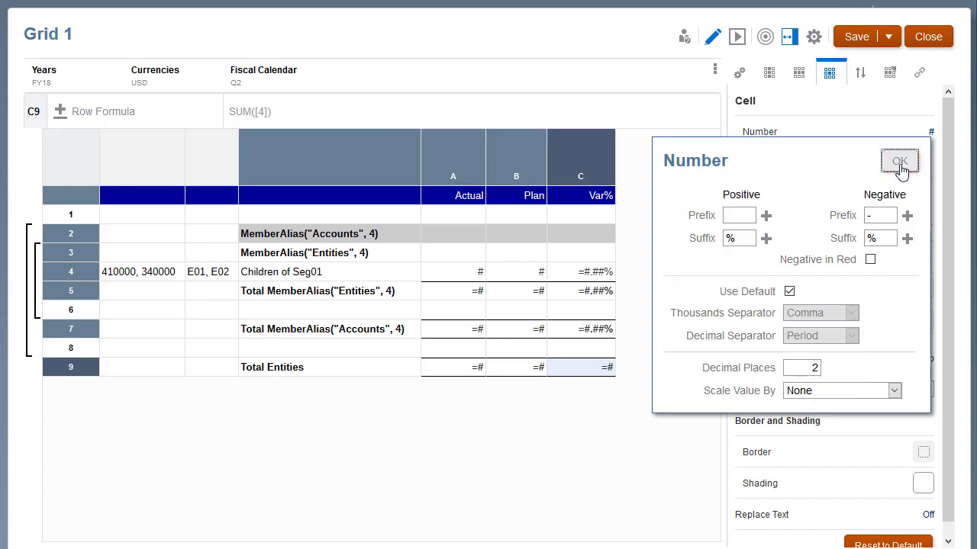
Step: Preview the grid down to the Total Entities row and return to editing
{"action": "left_click", "coordinate": [738, 38]}
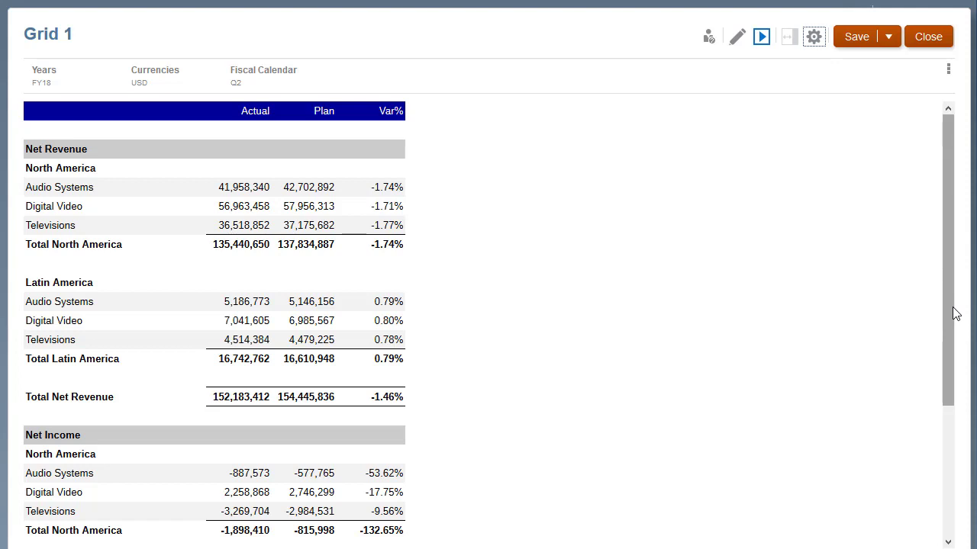
{"action": "left_click_drag", "start_coordinate": [955, 313], "coordinate": [960, 459]}
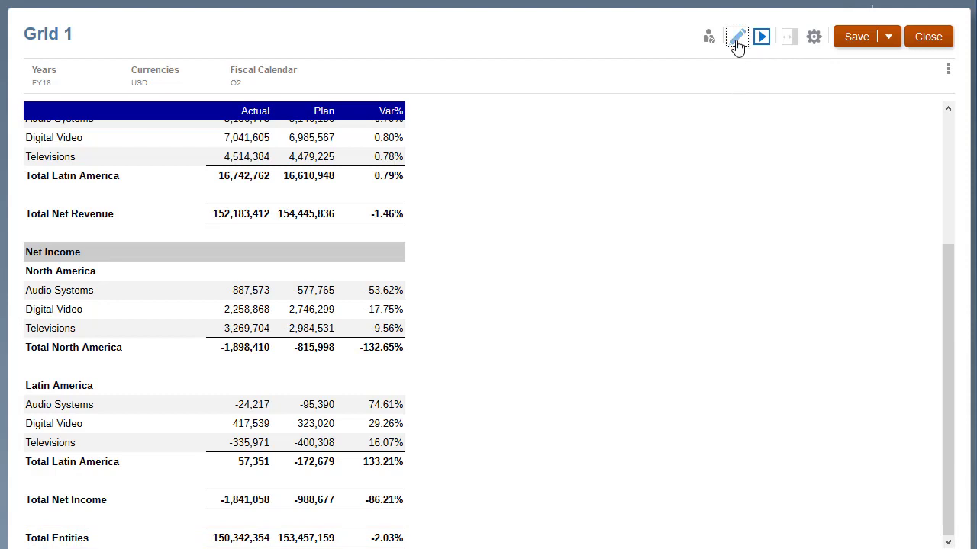
{"action": "left_click", "coordinate": [737, 39]}
Step: Set the grid's Group Page Break to Accounts, and save and close the grid
{"action": "left_click", "coordinate": [740, 75]}
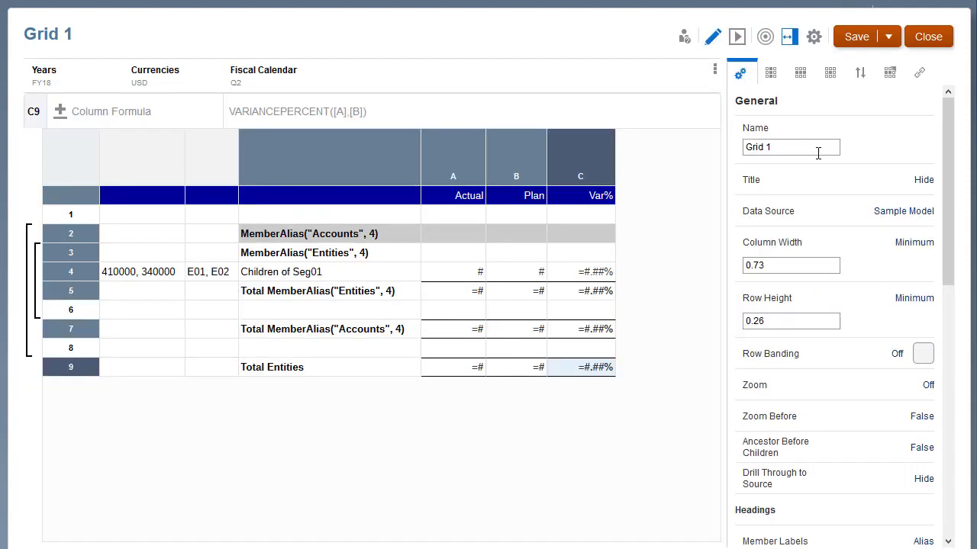
{"action": "left_click_drag", "start_coordinate": [949, 272], "coordinate": [952, 540]}
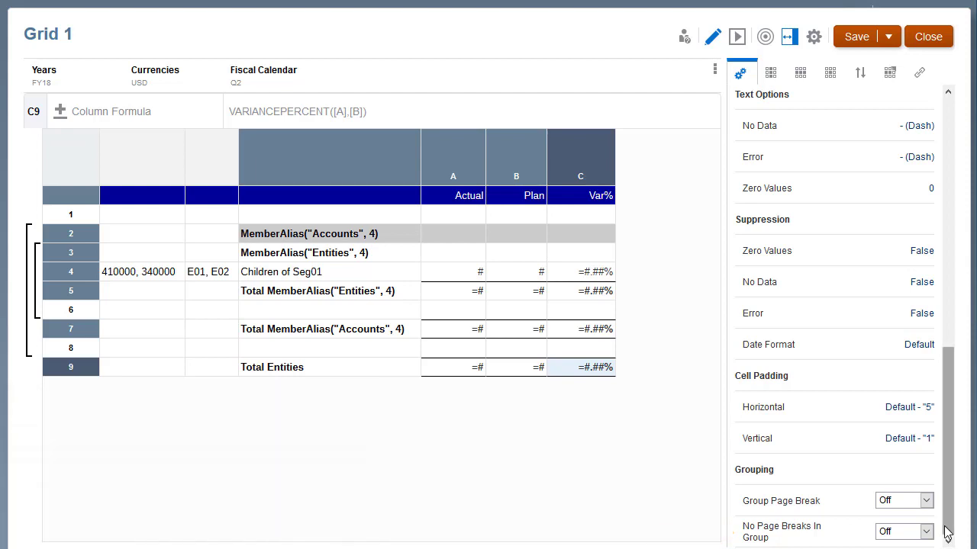
{"action": "left_click", "coordinate": [926, 502]}
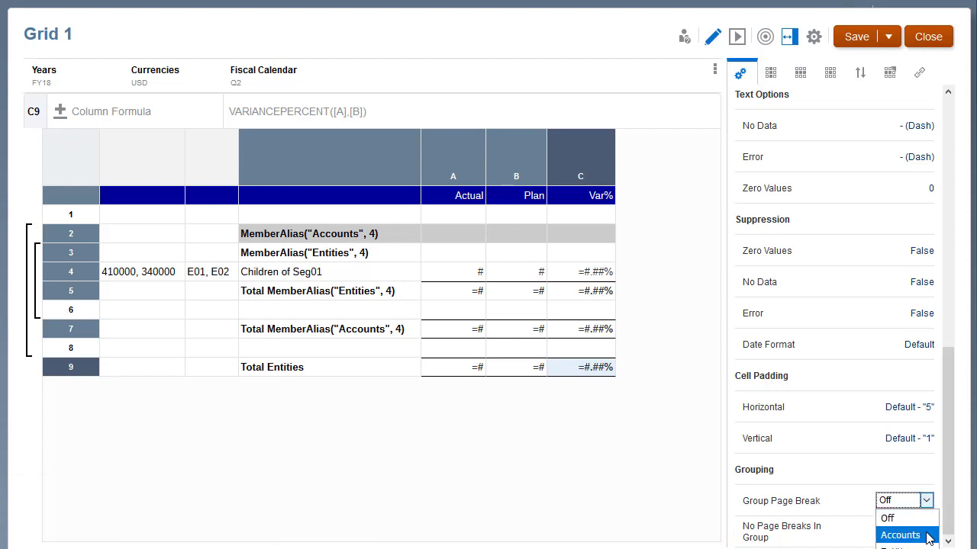
{"action": "left_click", "coordinate": [928, 536]}
{"action": "left_click", "coordinate": [856, 42]}
{"action": "left_click", "coordinate": [926, 38]}
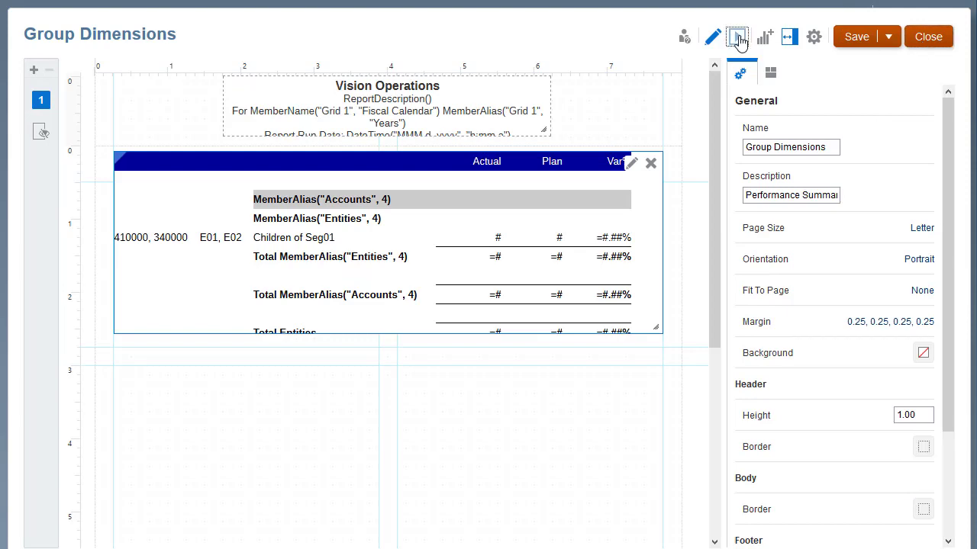
Step: Preview the Group Dimensions report in pages, check the page break between account groups, and return to editing
{"action": "left_click", "coordinate": [737, 37]}
{"action": "left_click", "coordinate": [814, 37]}
{"action": "left_click", "coordinate": [837, 72]}
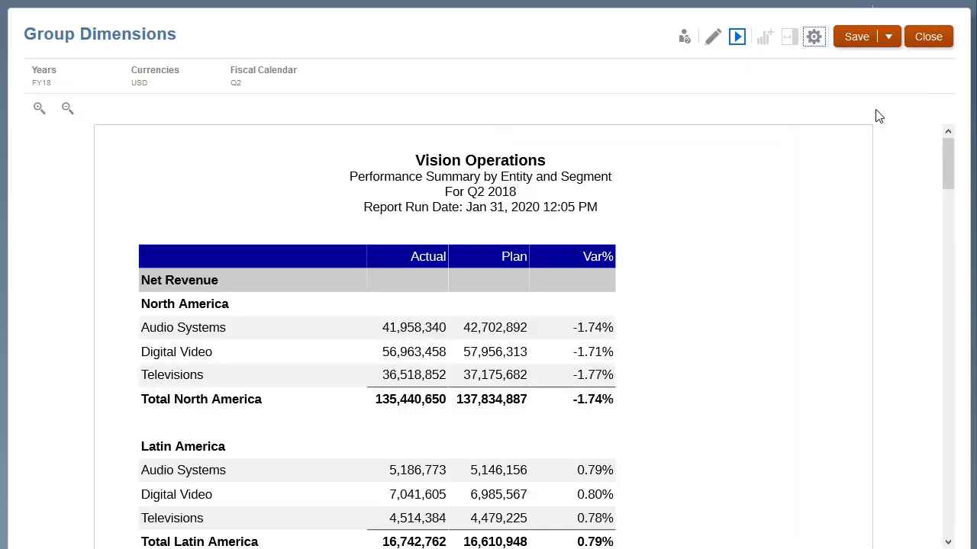
{"action": "left_click_drag", "start_coordinate": [949, 181], "coordinate": [954, 315]}
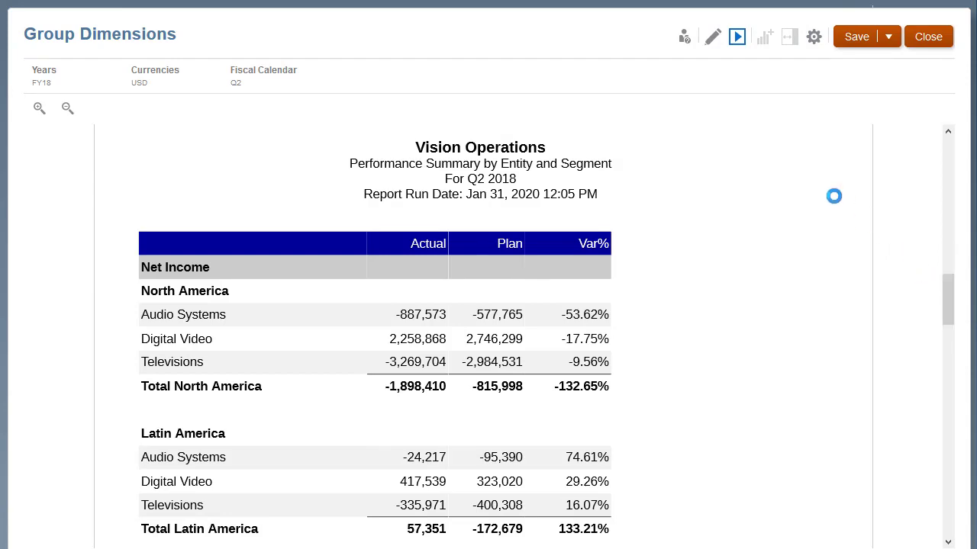
{"action": "left_click", "coordinate": [714, 40]}
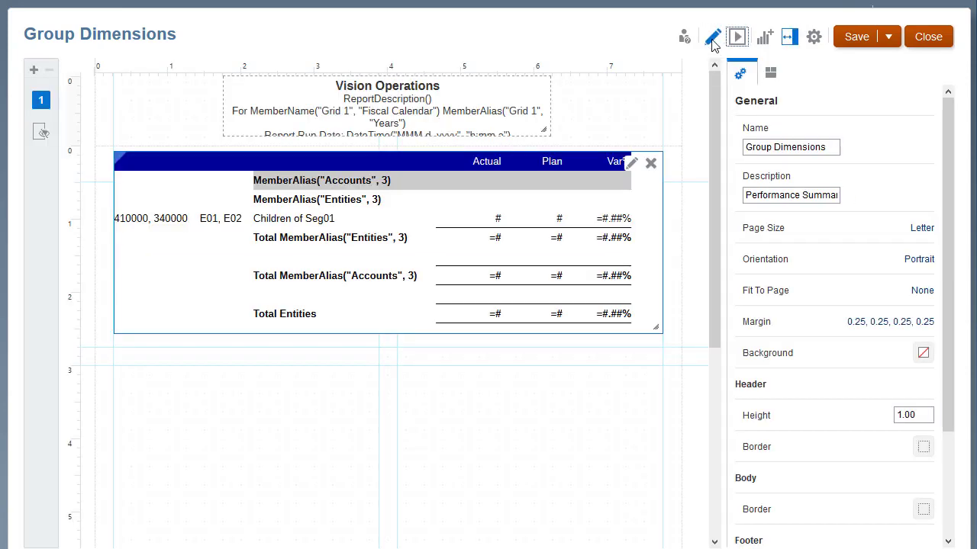
Step: Open Grid 1 for editing and show the Remove Grouping options for rows 1 through 7
{"action": "left_click", "coordinate": [631, 164]}
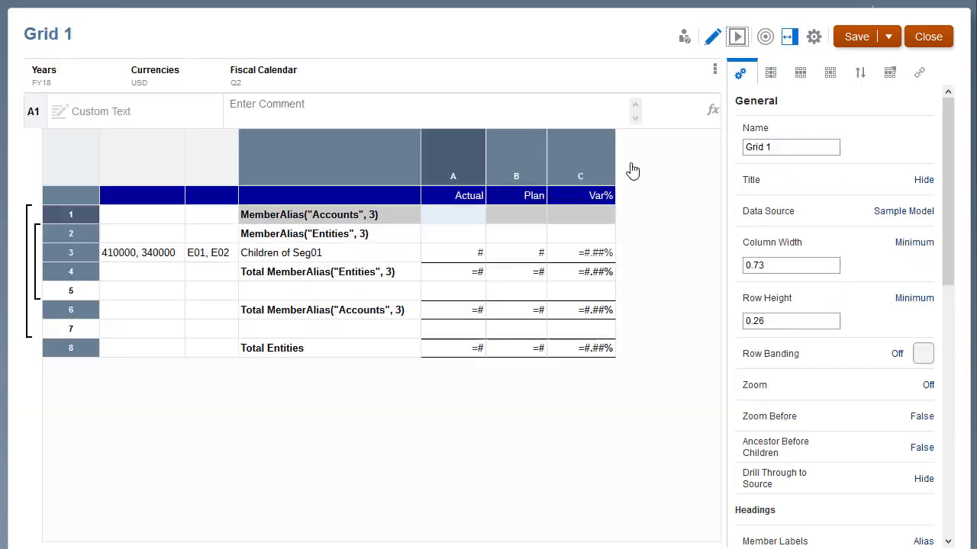
{"action": "left_click", "coordinate": [56, 214]}
{"action": "left_click_drag", "start_coordinate": [53, 263], "coordinate": [55, 337]}
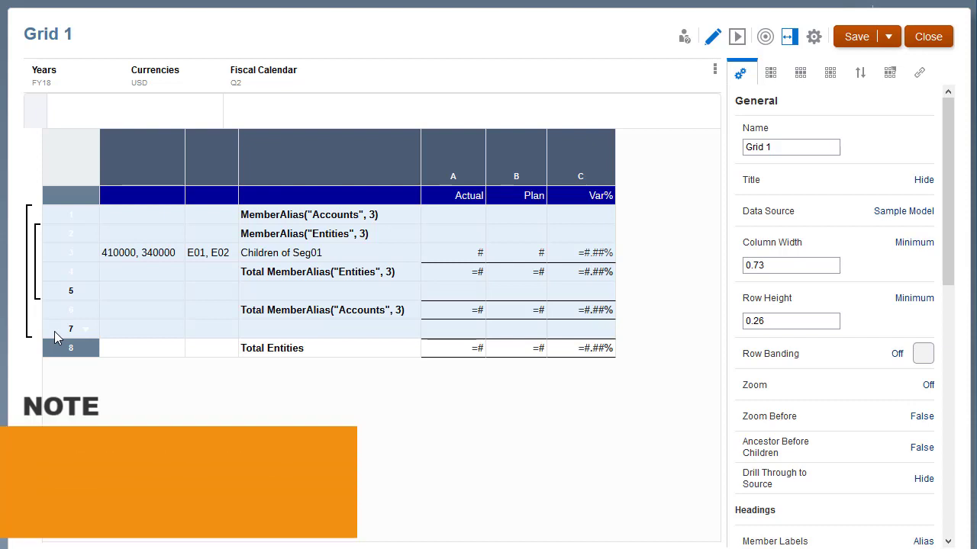
{"action": "right_click", "coordinate": [55, 338]}
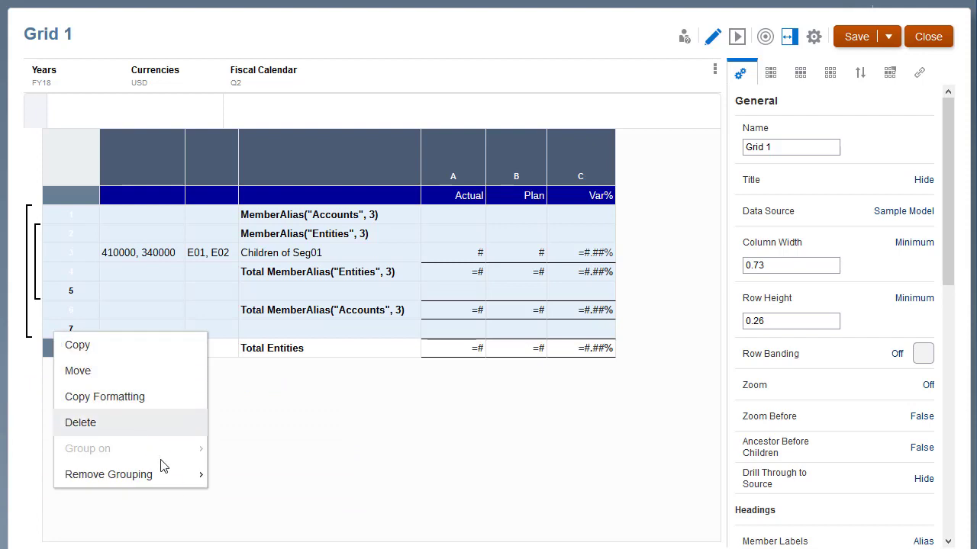
{"action": "mouse_move", "coordinate": [178, 489]}
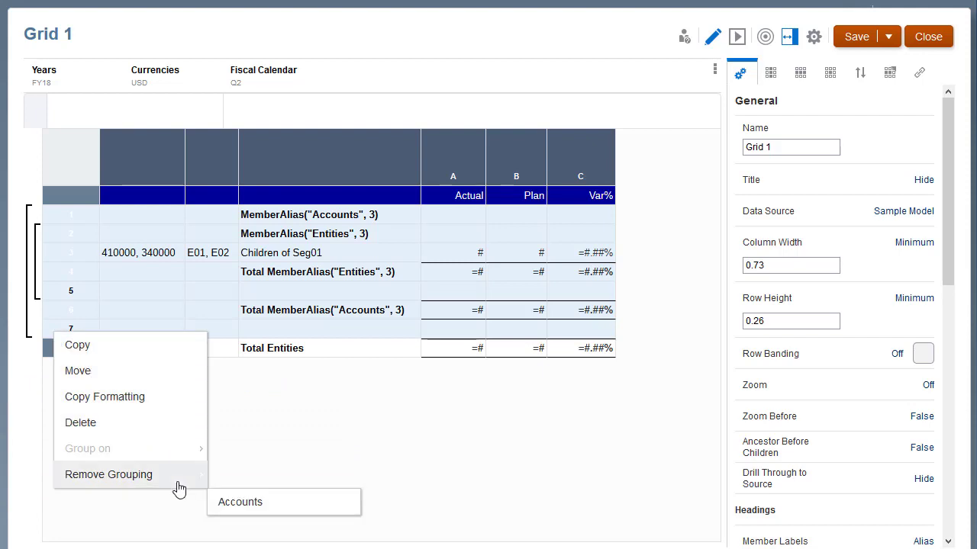